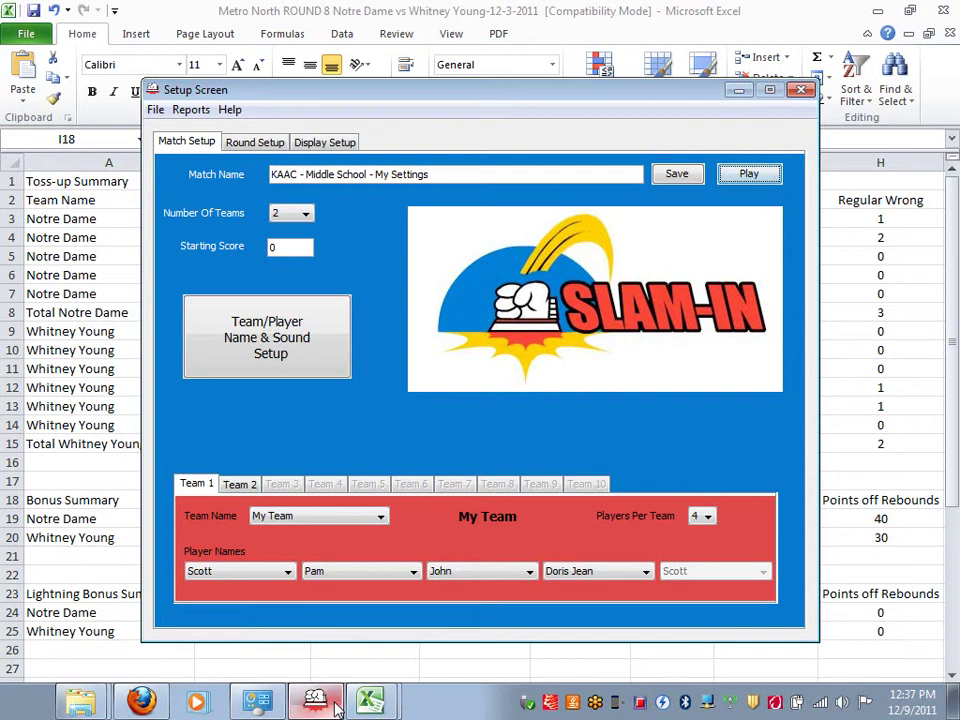
View the available report types in the Setup Screen and minimise it to reveal the match statistics workbook
left_click(191, 110)
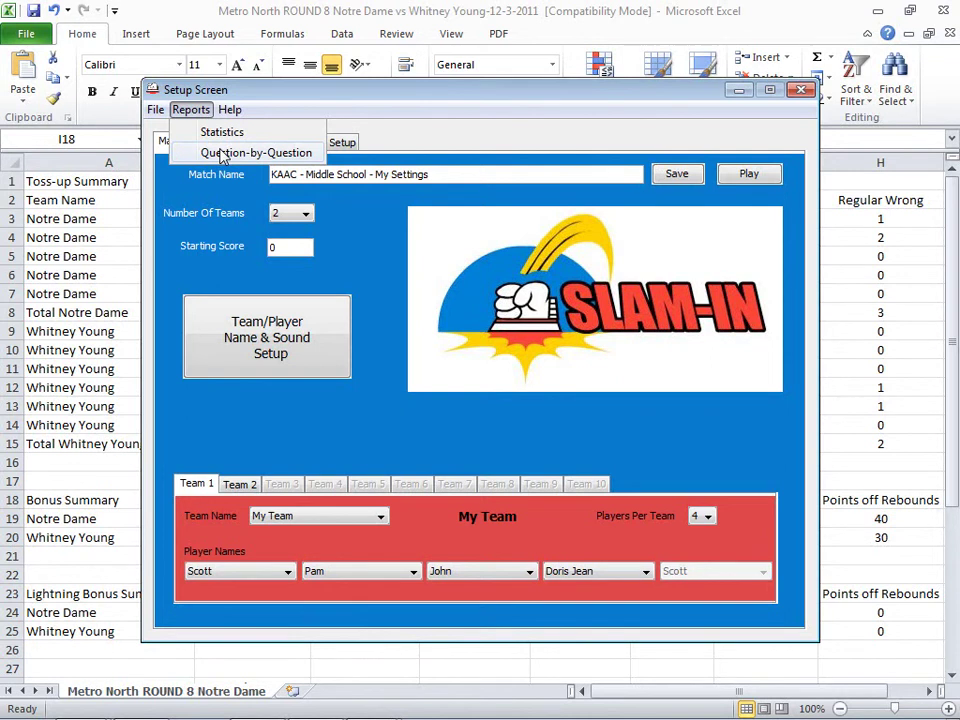
mouse_move(230, 109)
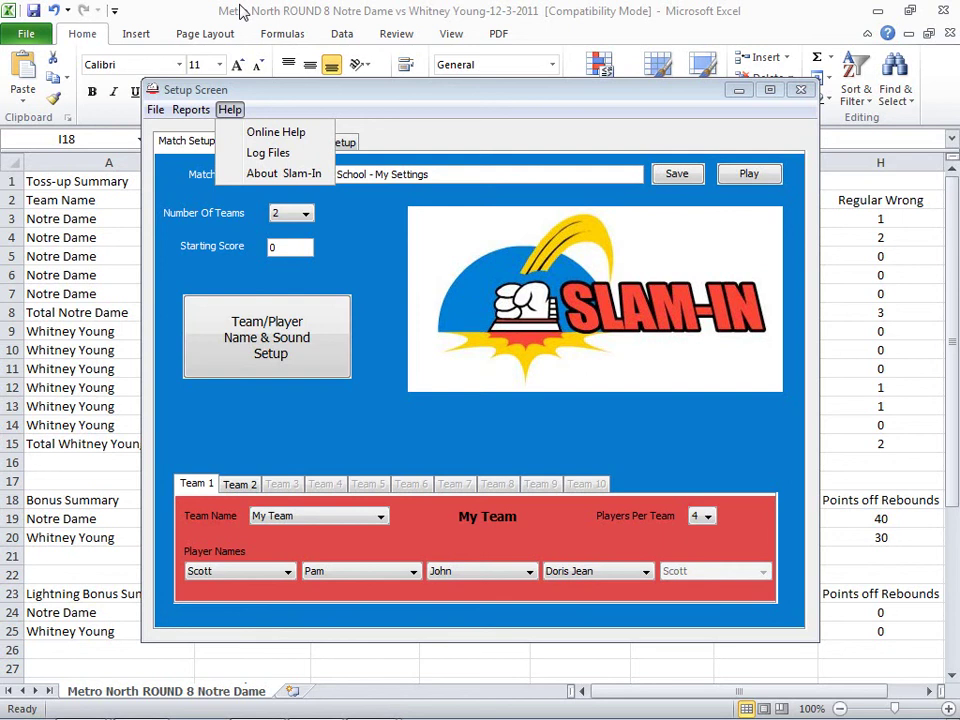
left_click(240, 12)
left_click(739, 90)
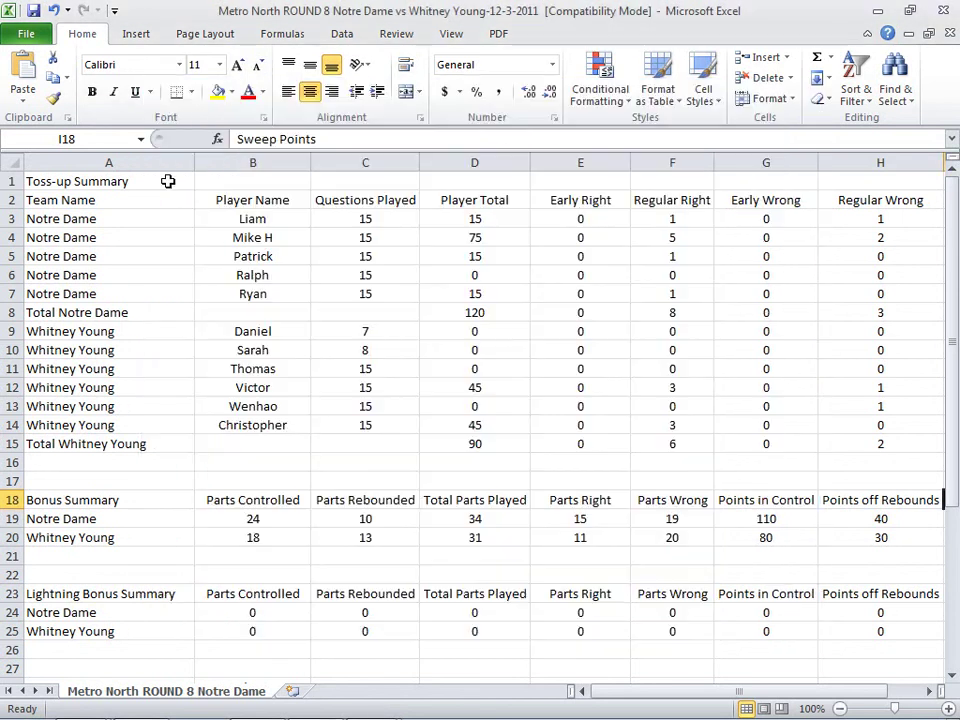
Examine the Toss-up Summary's Notre Dame player names, Whitney Young questions played, and the first two Notre Dame player totals
left_click(168, 181)
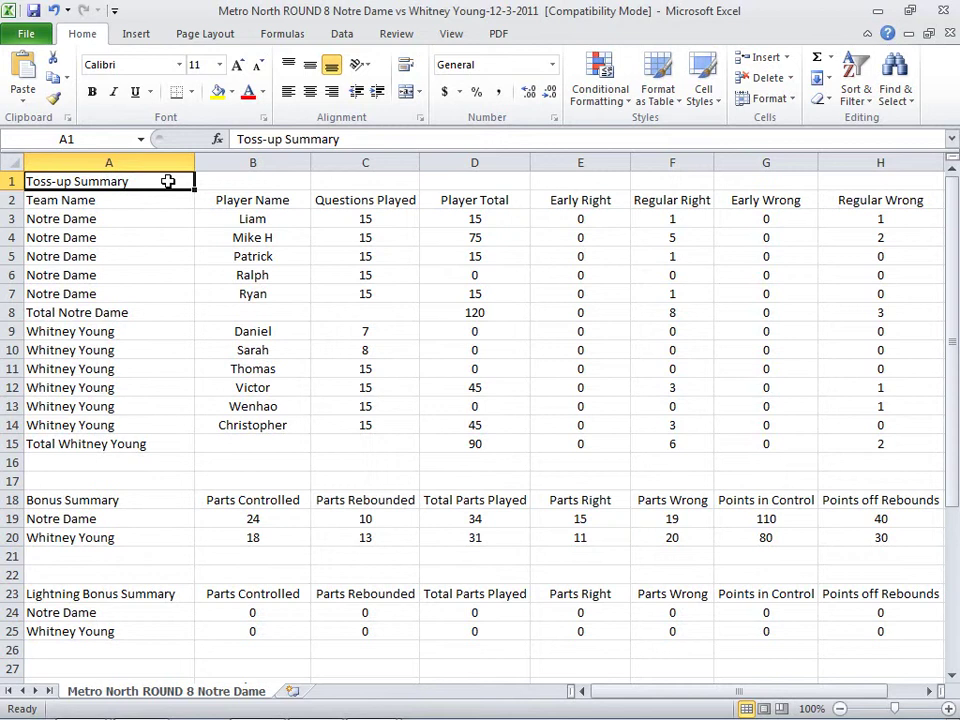
left_click_drag(246, 218, 241, 293)
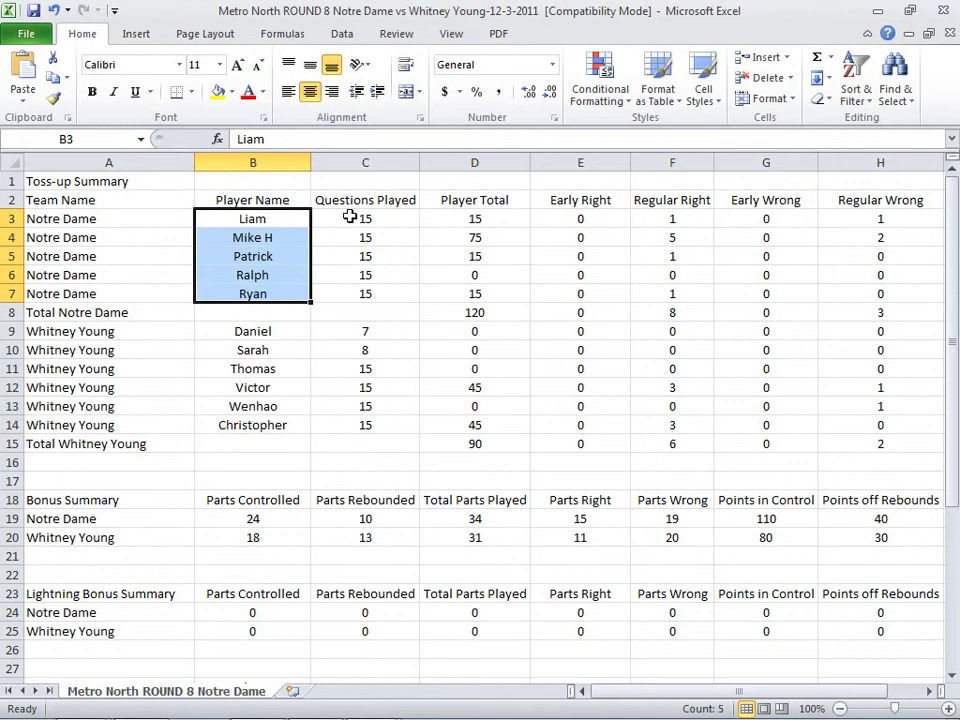
left_click_drag(349, 217, 356, 425)
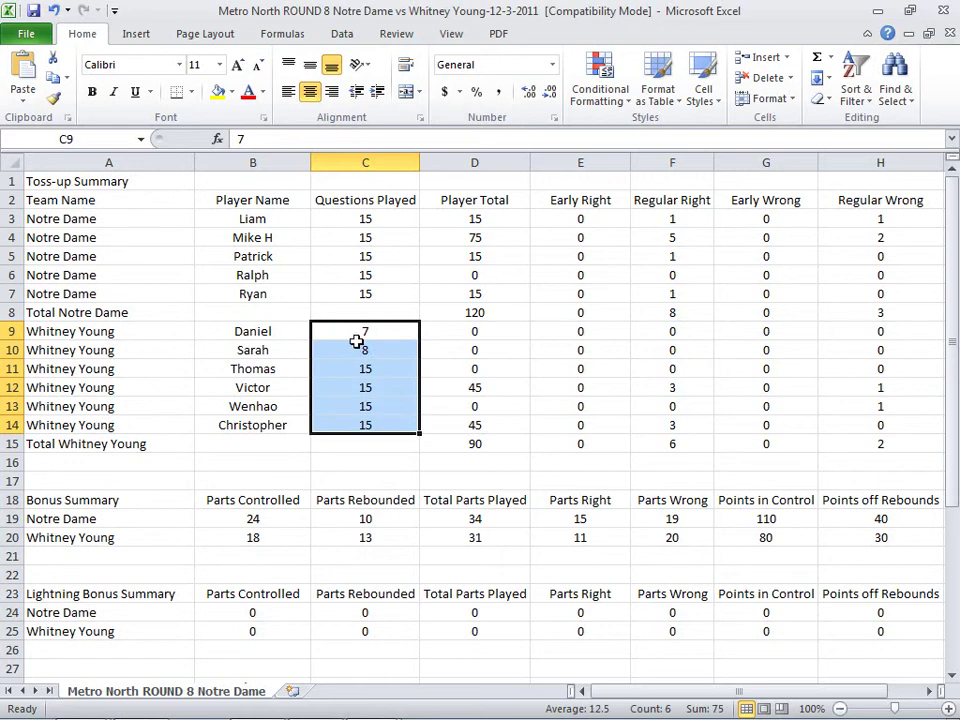
left_click(452, 221)
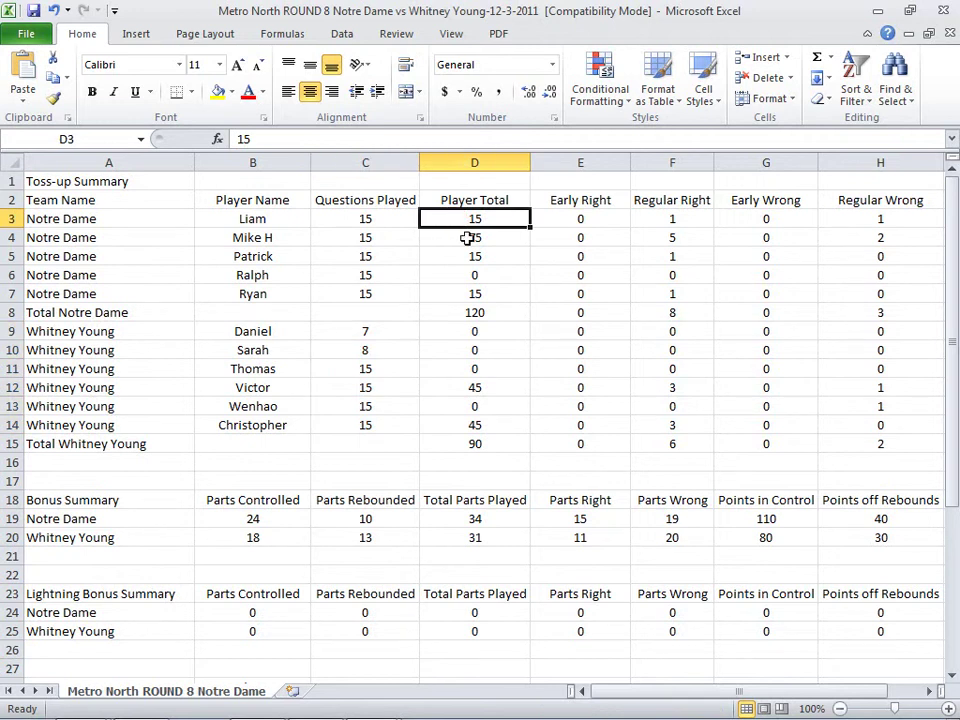
left_click(440, 238)
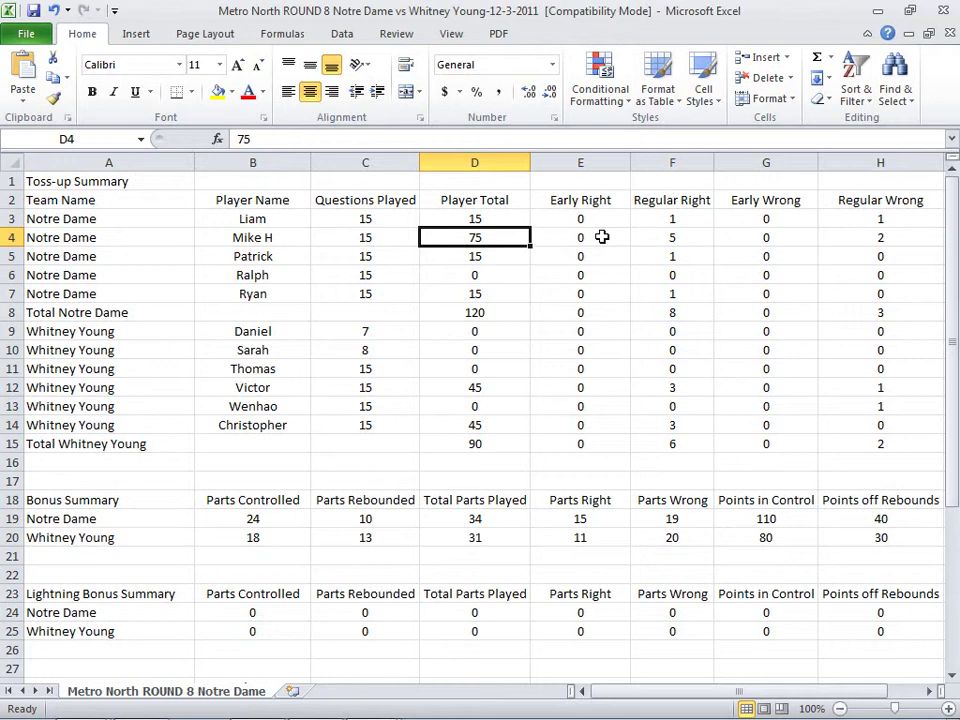
Examine the early and regular right and wrong answer counts in row 4 of the Toss-up Summary
left_click(661, 238)
left_click(838, 245)
left_click(700, 238)
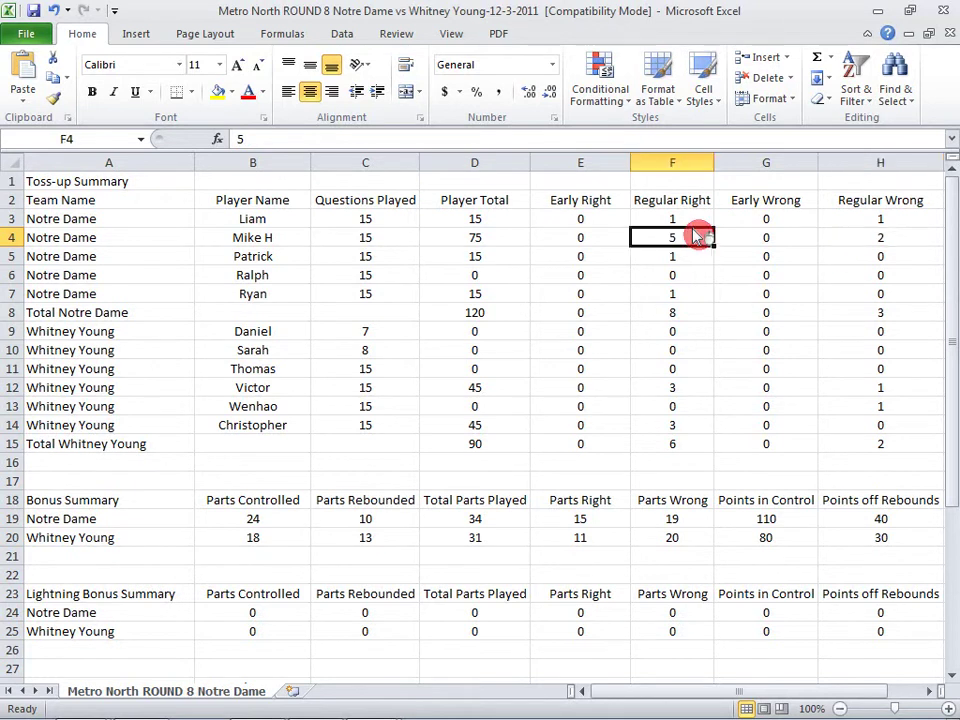
left_click(860, 242)
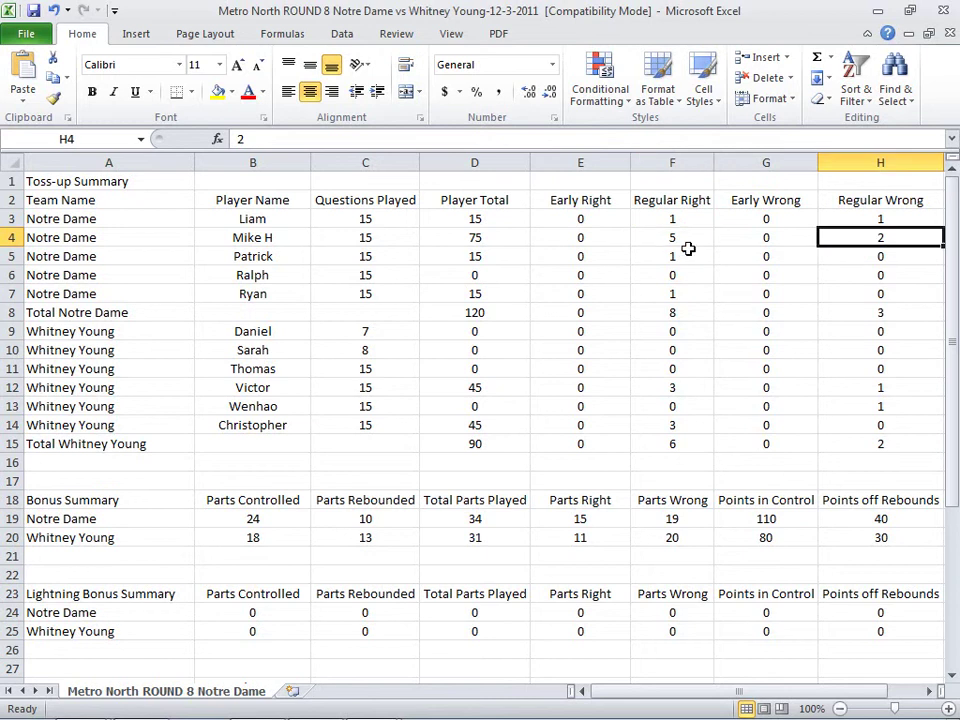
left_click(600, 237)
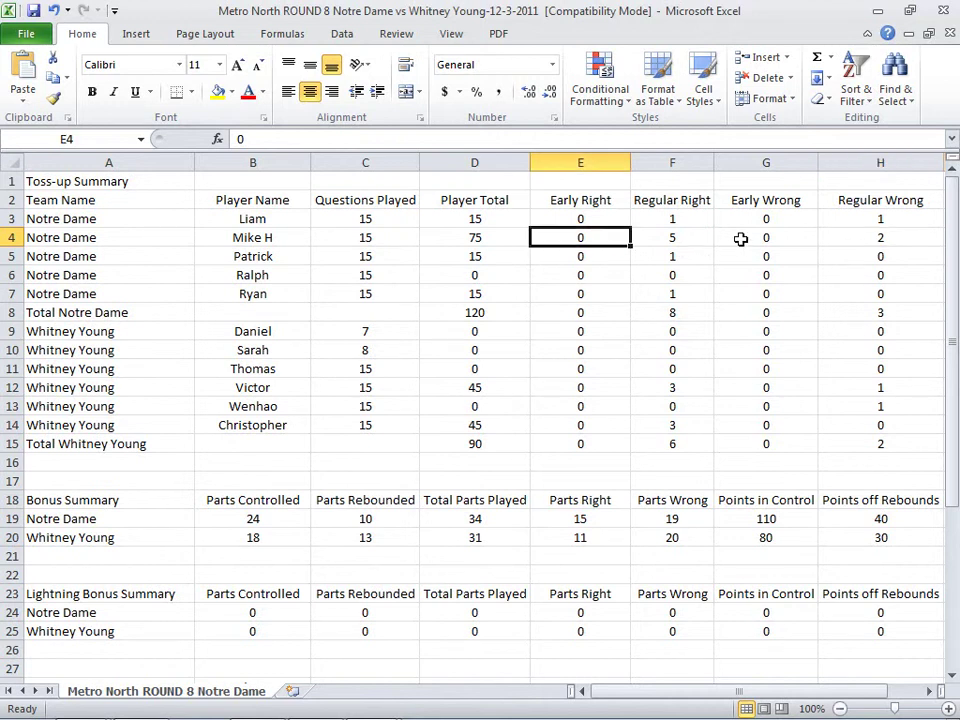
left_click(739, 240)
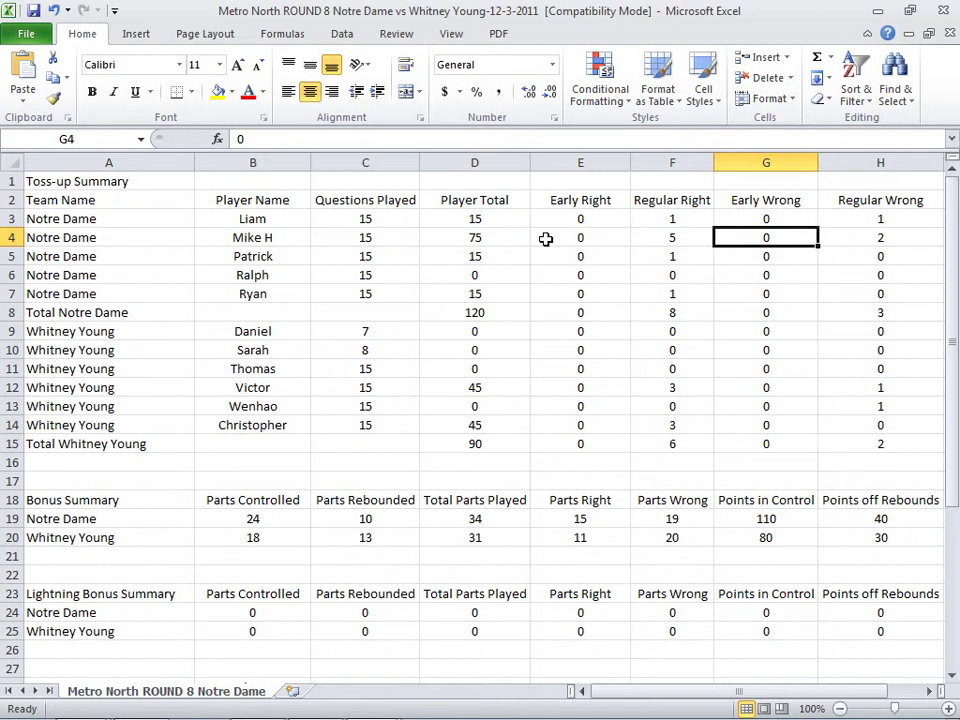
Examine Notre Dame's parts controlled, parts rebounded and parts wrong in the Bonus Summary
left_click(89, 501)
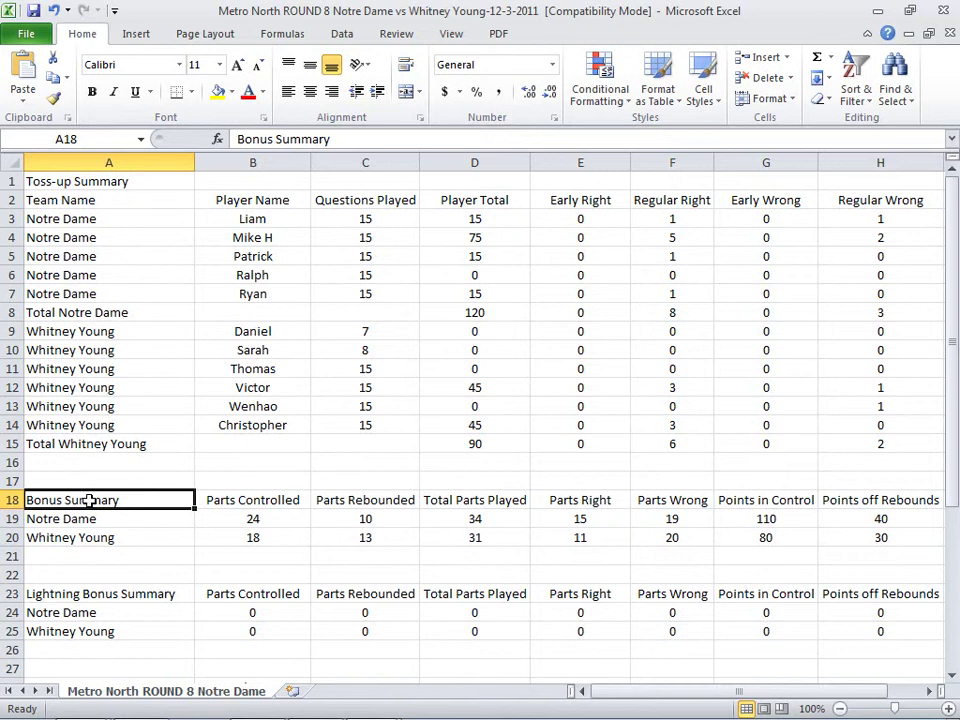
left_click(237, 518)
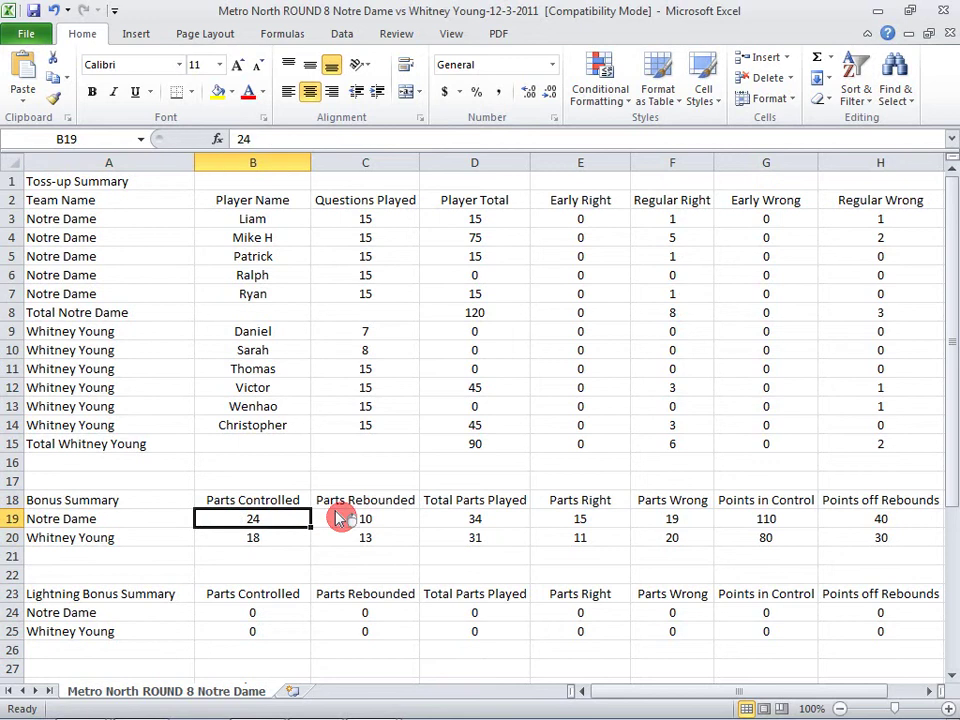
left_click(340, 517)
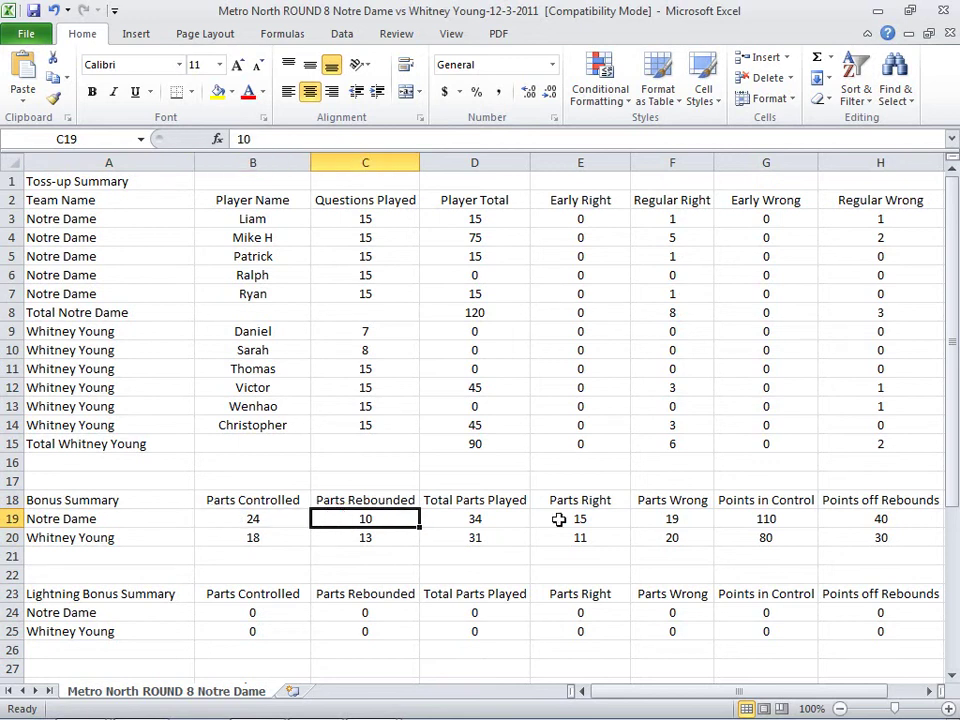
left_click(658, 520)
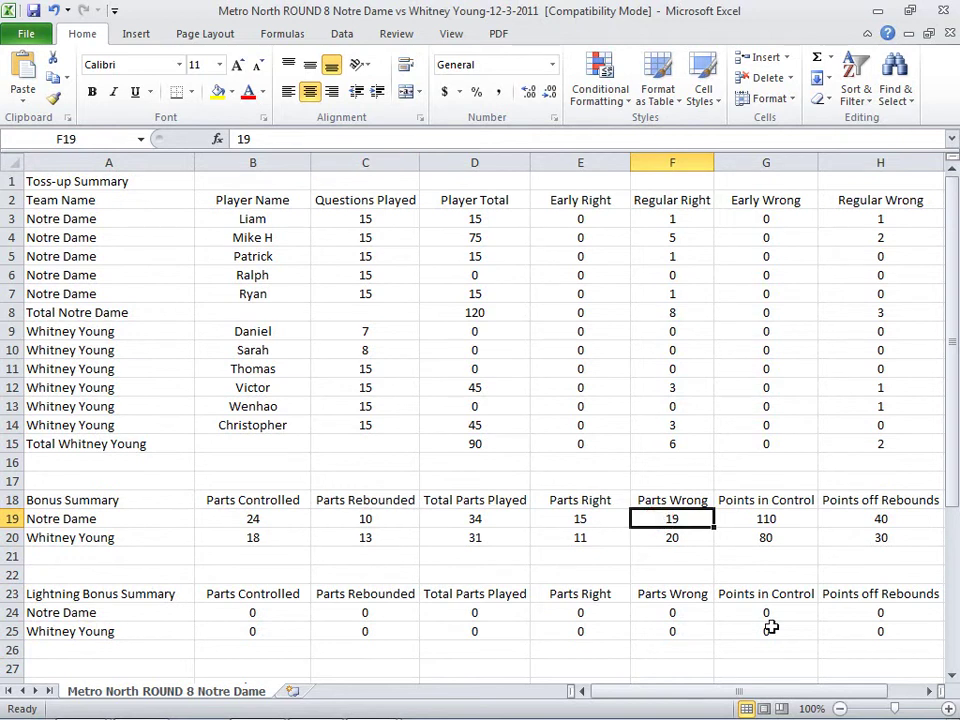
Examine both teams' total points in the Bonus Summary and compare their parts controlled
left_click_drag(752, 690, 786, 690)
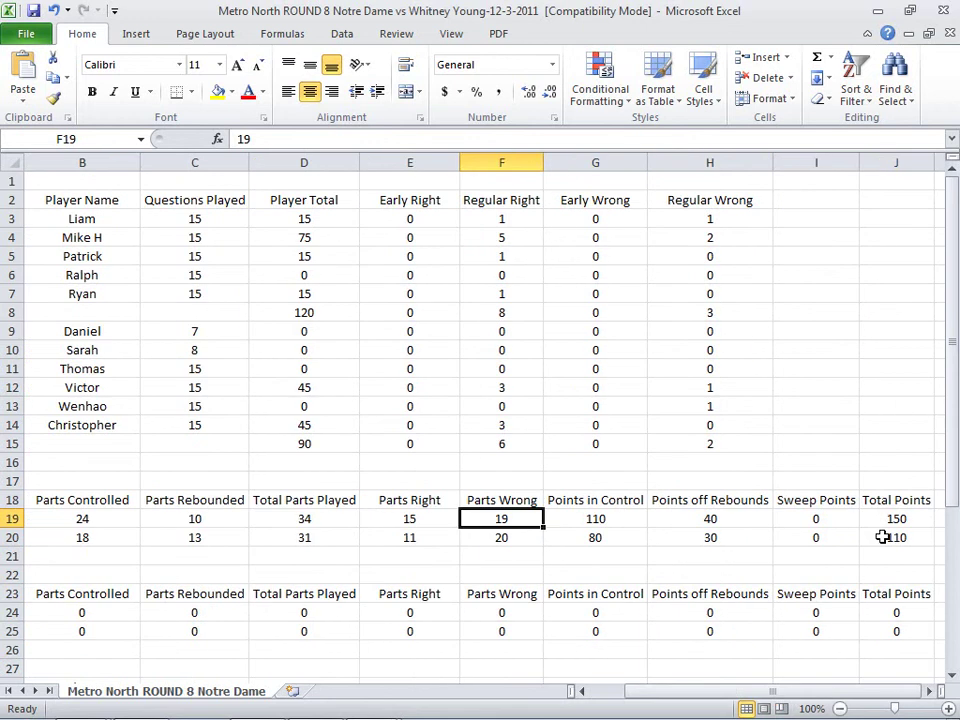
left_click(883, 531)
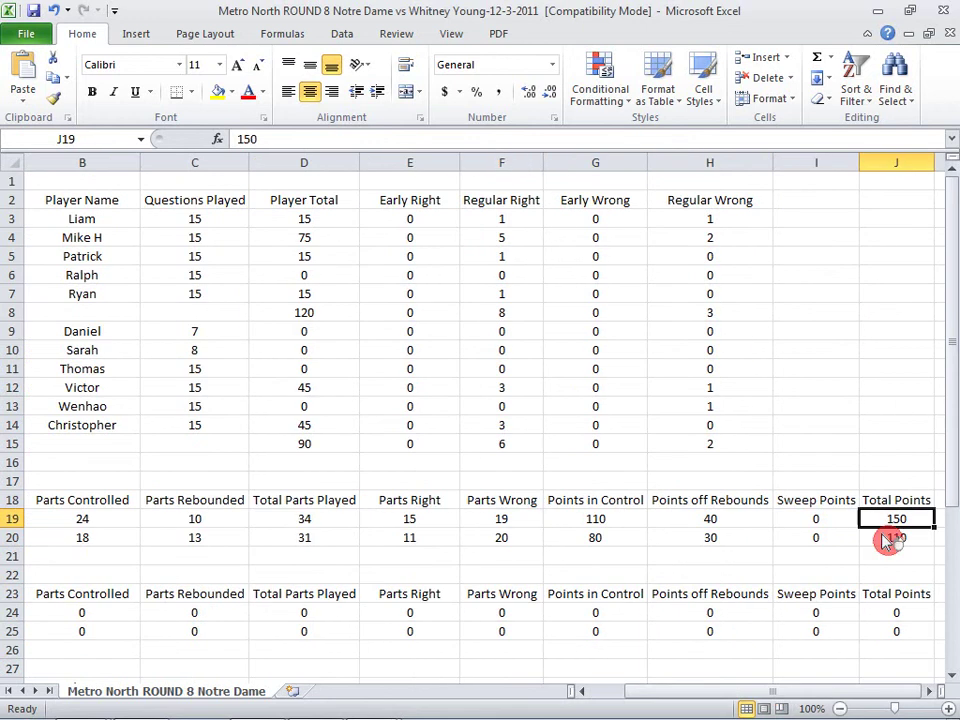
left_click(887, 541)
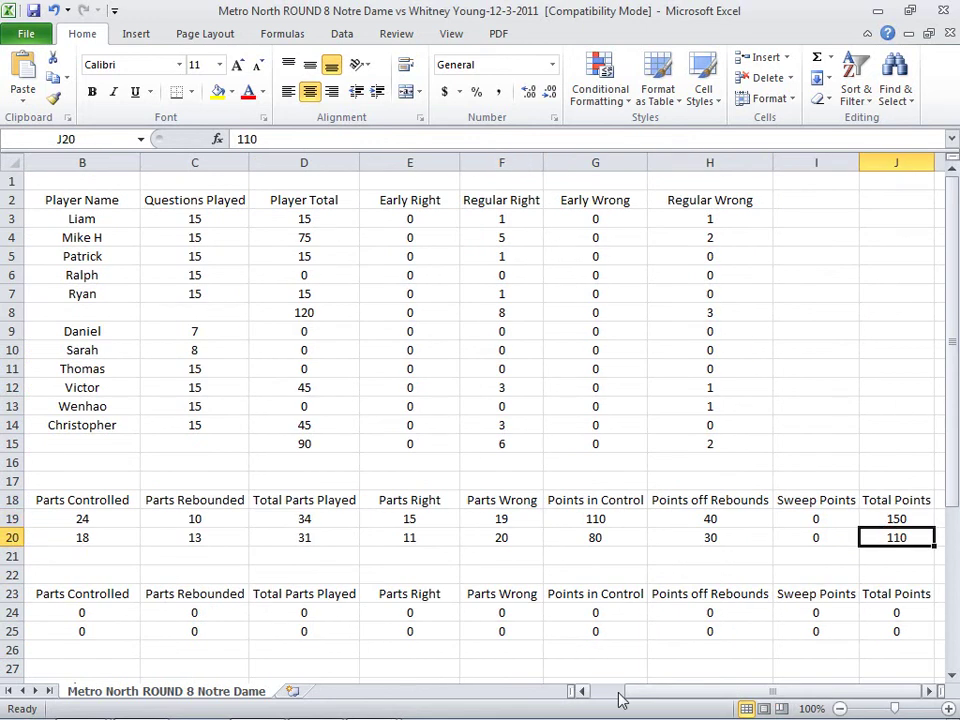
left_click_drag(620, 700, 585, 700)
left_click(257, 538)
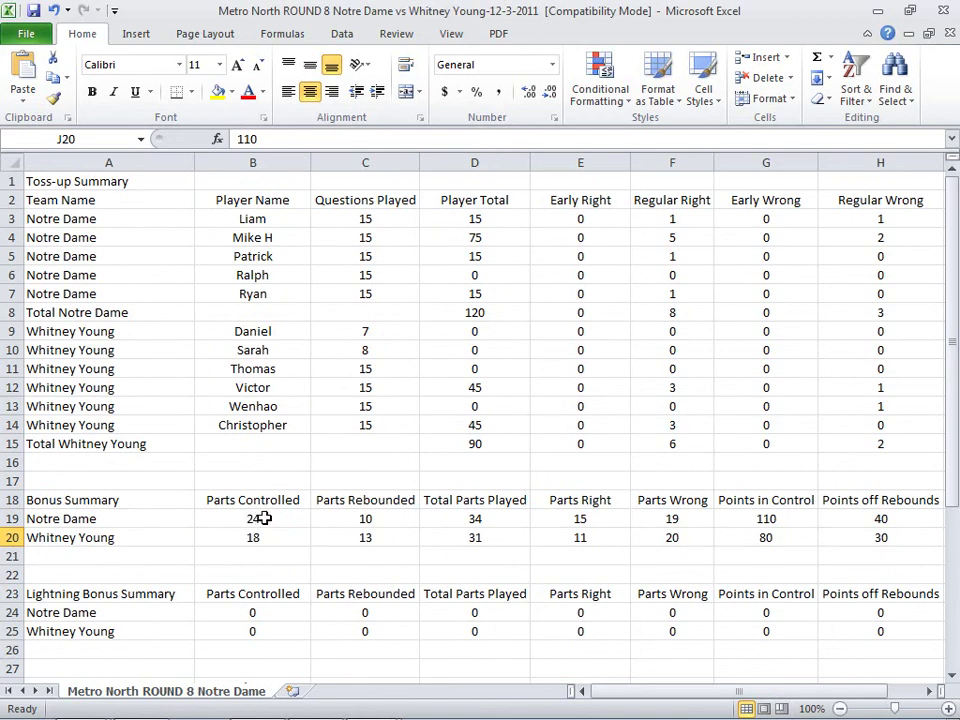
left_click(263, 518)
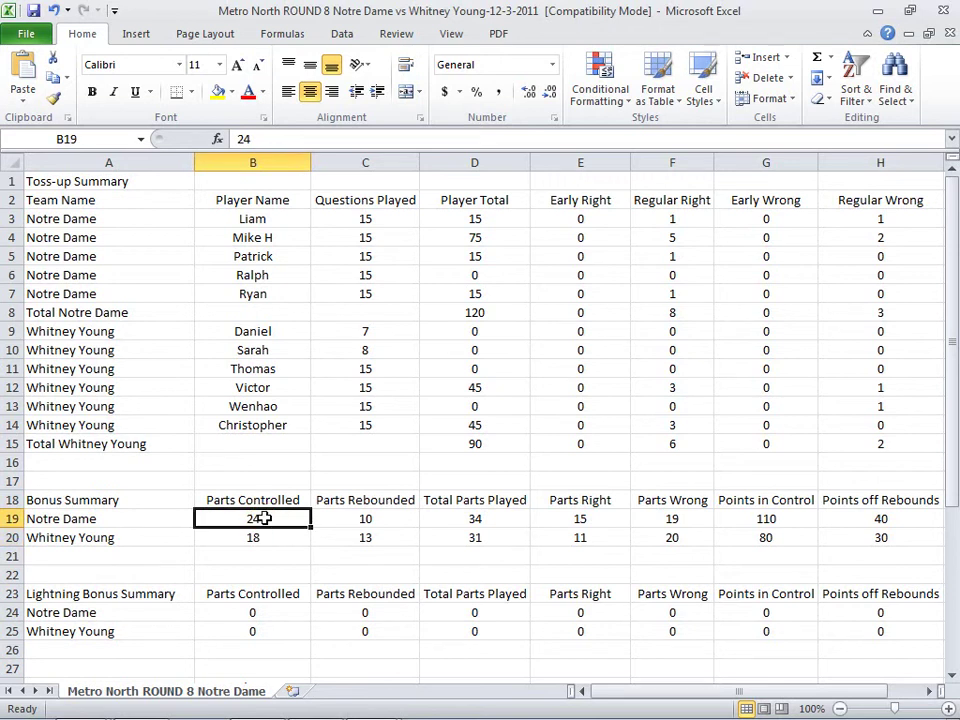
Examine the Lightning Bonus Summary, including the sweep points of both teams
left_click(120, 593)
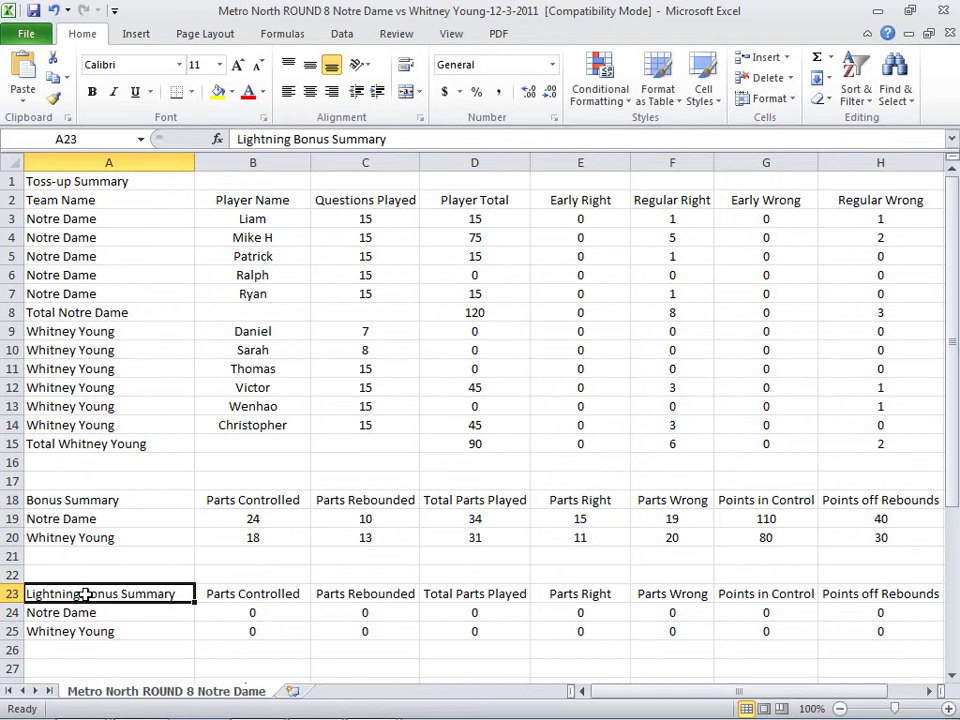
left_click_drag(603, 692, 790, 529)
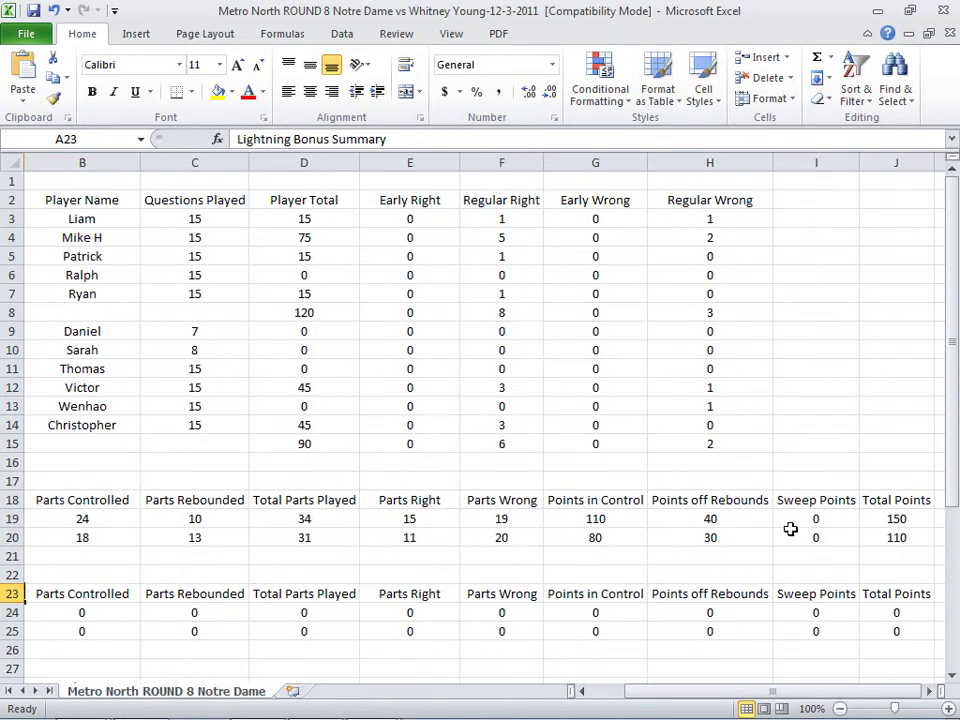
left_click_drag(810, 607, 810, 630)
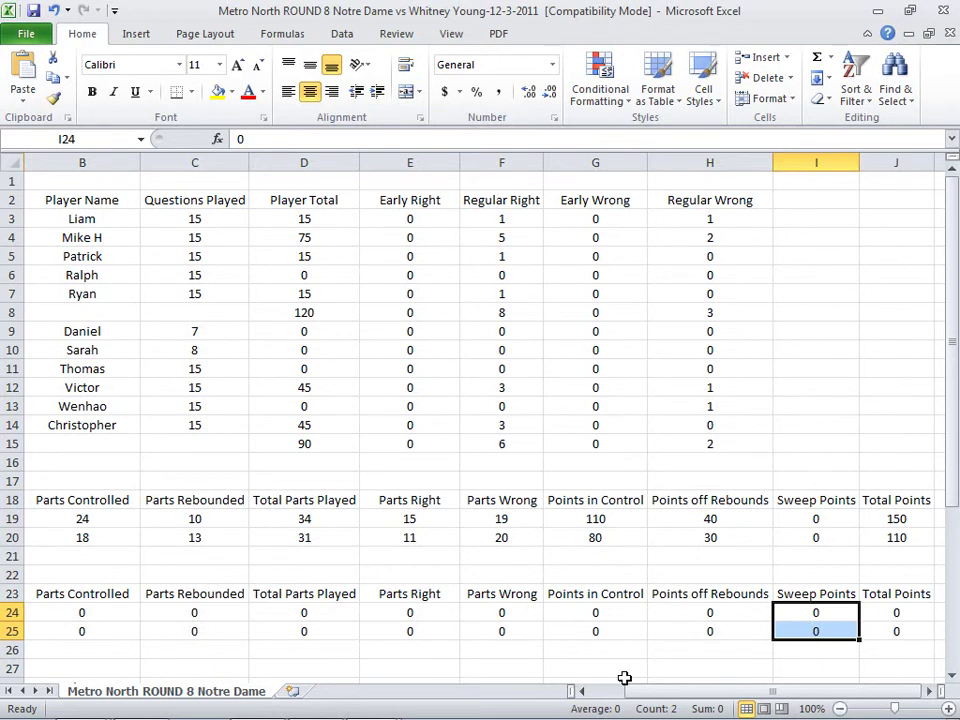
mouse_move(622, 688)
left_mouse_down()
mouse_move(283, 583)
mouse_move(85, 601)
left_mouse_up()
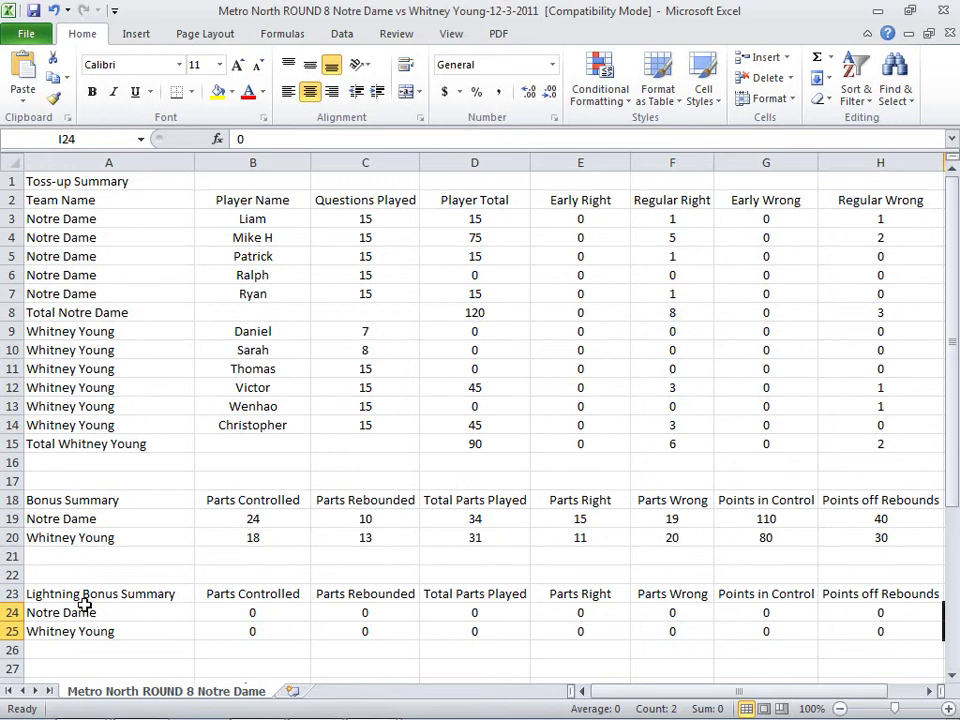
Examine the Team Question Summary, the Team Summary's toss-up, lightning and team points columns, and the Team Adjustment Summary
left_click_drag(952, 477, 945, 575)
left_click(119, 541)
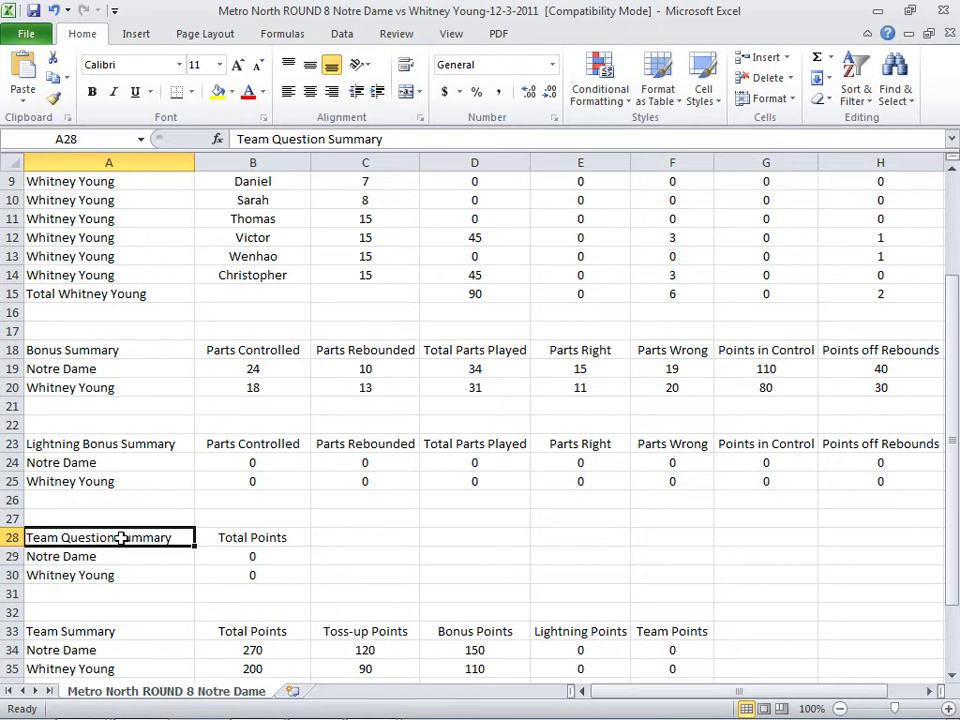
left_click(108, 631)
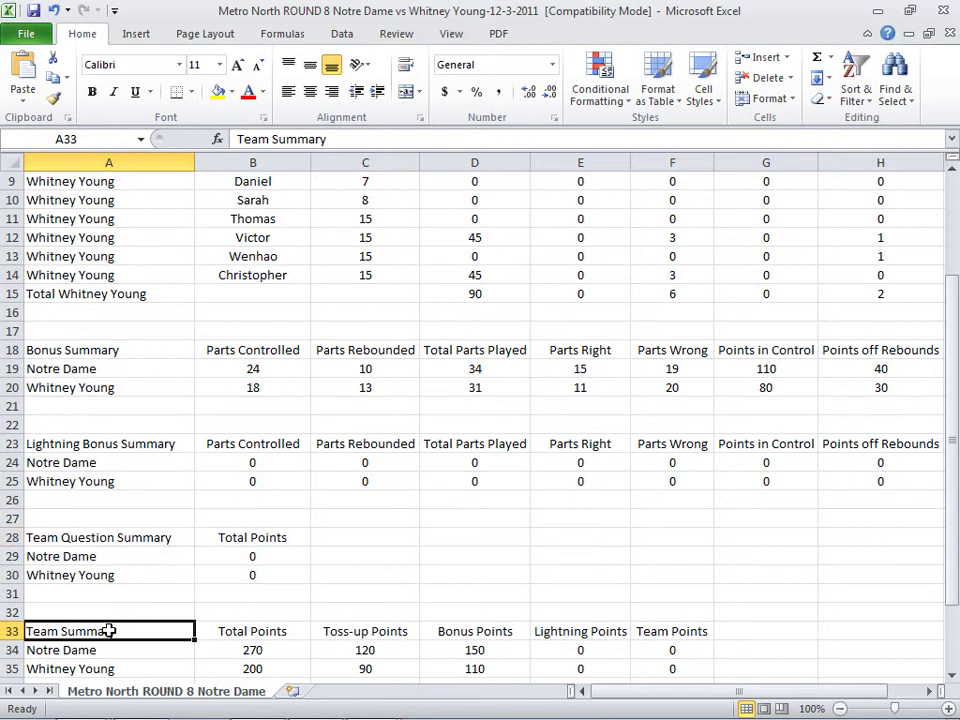
left_click(343, 636)
left_click(548, 635)
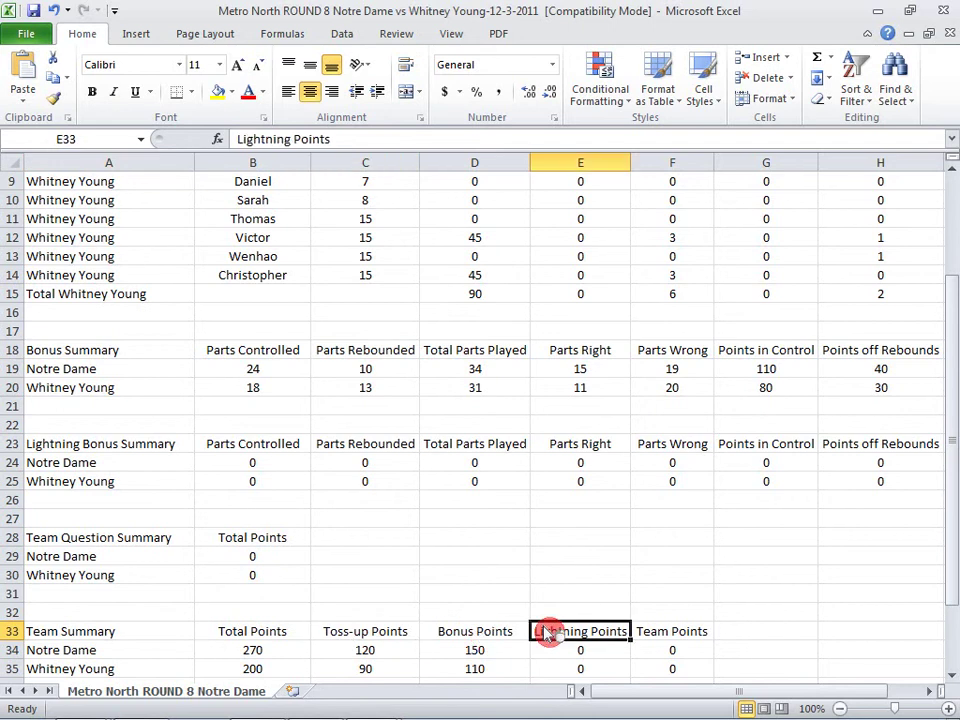
key("Right")
left_click_drag(945, 530, 365, 628)
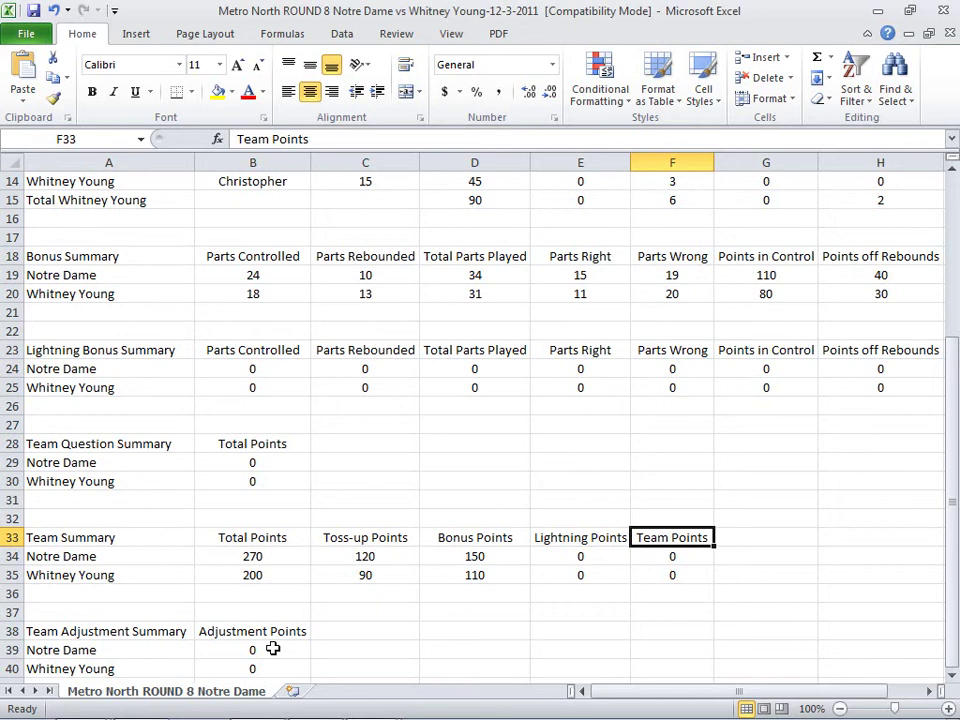
Switch to the Question By Question workbook and examine question 1's toss-up details and Notre Dame's bonus control entries
left_click(372, 704)
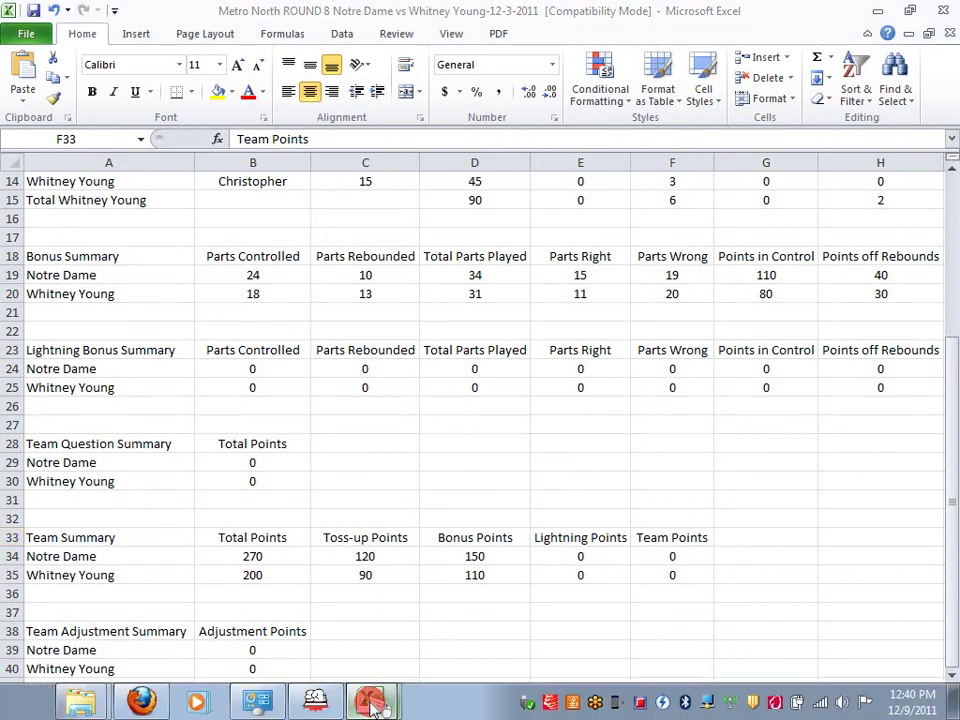
left_click(366, 630)
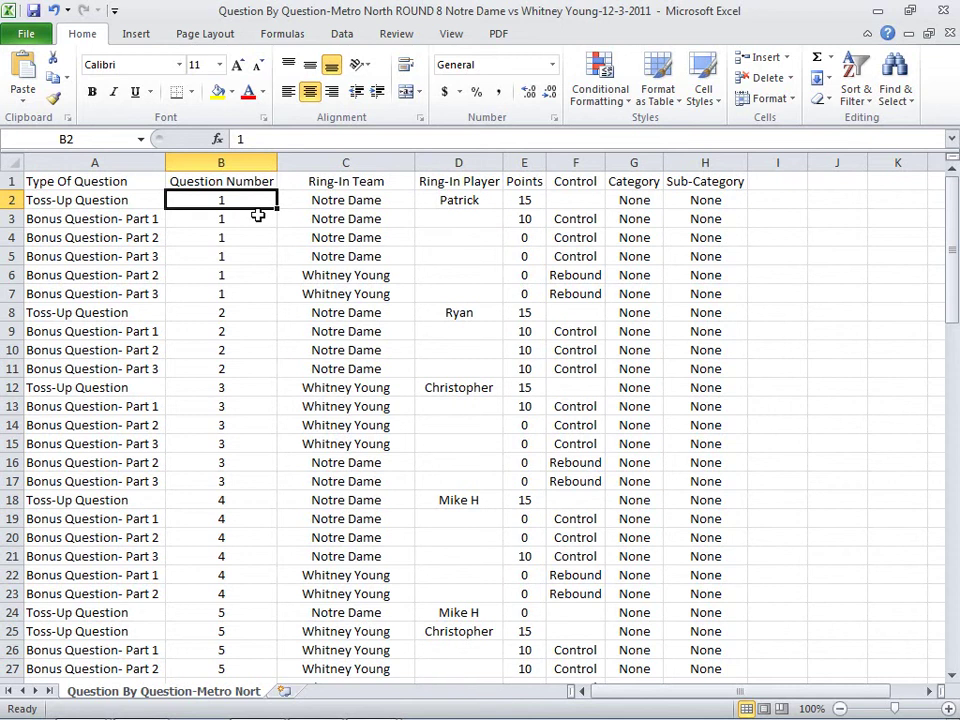
left_click(141, 201)
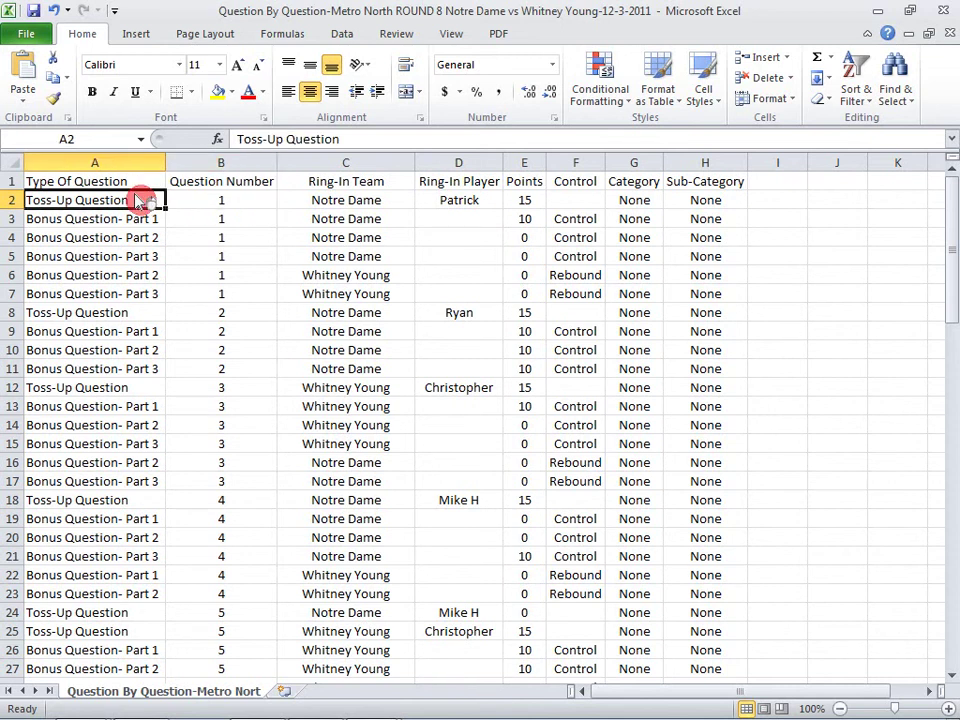
left_click(257, 205)
left_click(343, 201)
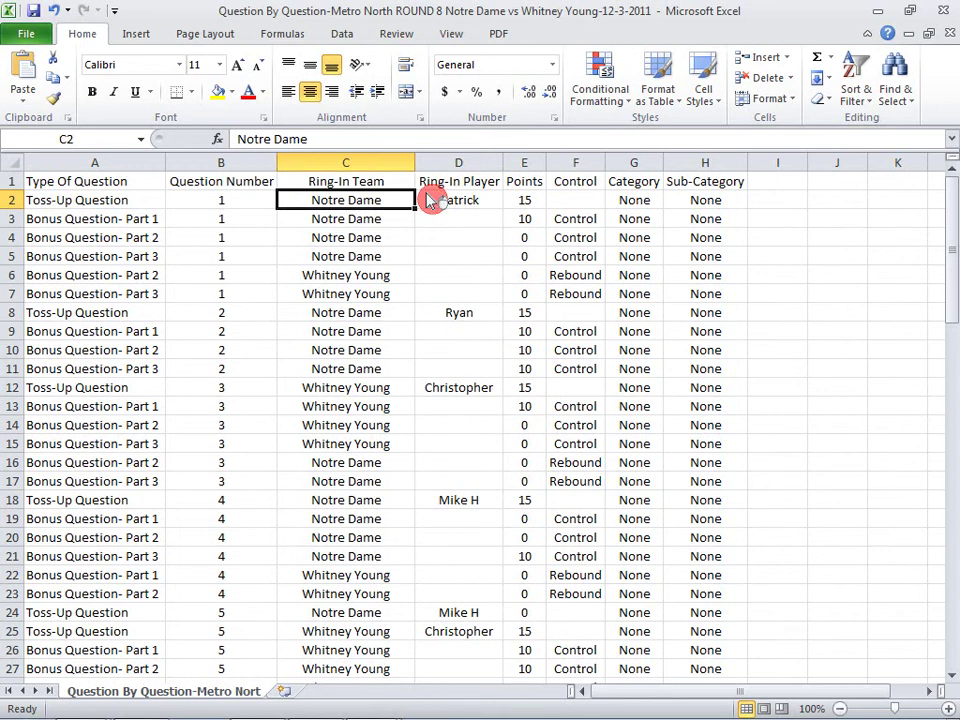
left_click(475, 202)
left_click(526, 202)
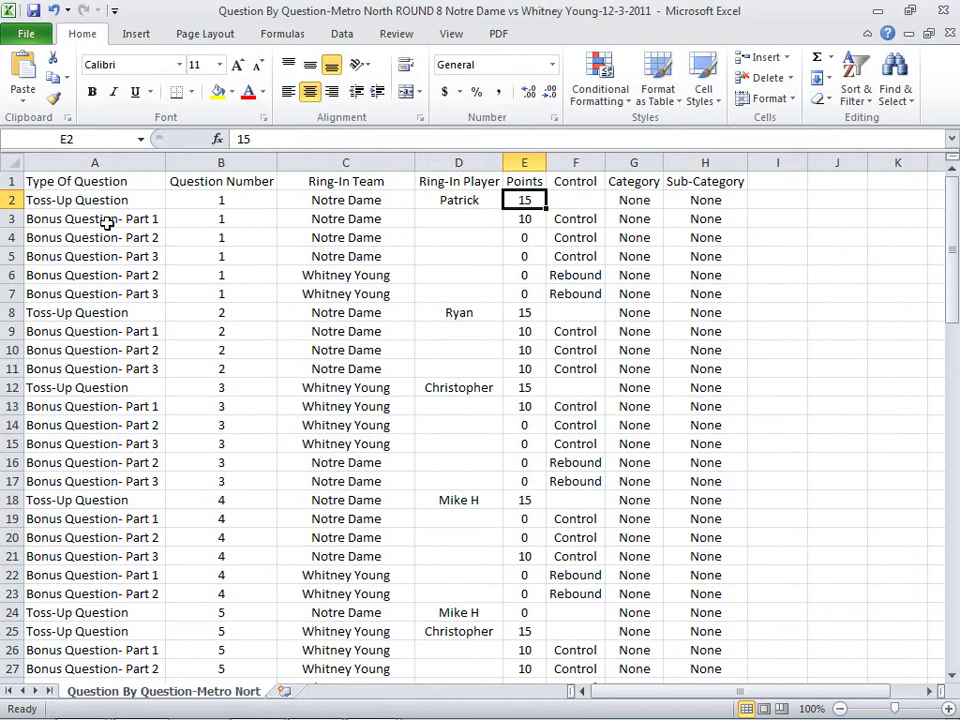
left_click(555, 216)
left_click_drag(555, 216, 561, 255)
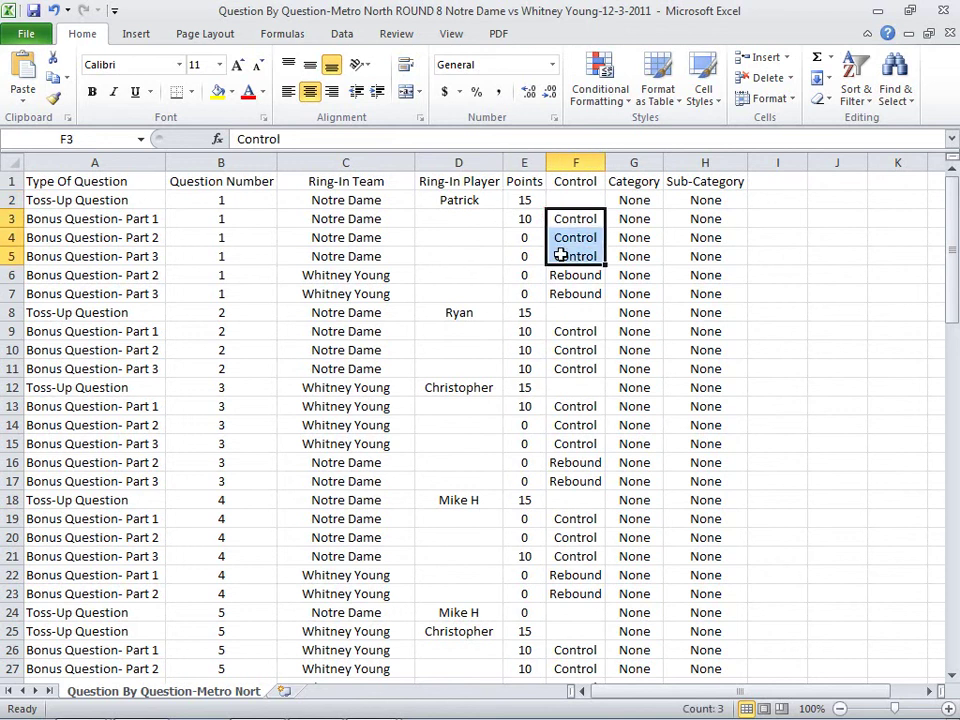
Examine the points of Notre Dame's controlled bonus parts and Whitney Young's rebound parts in question 1
left_click(530, 224)
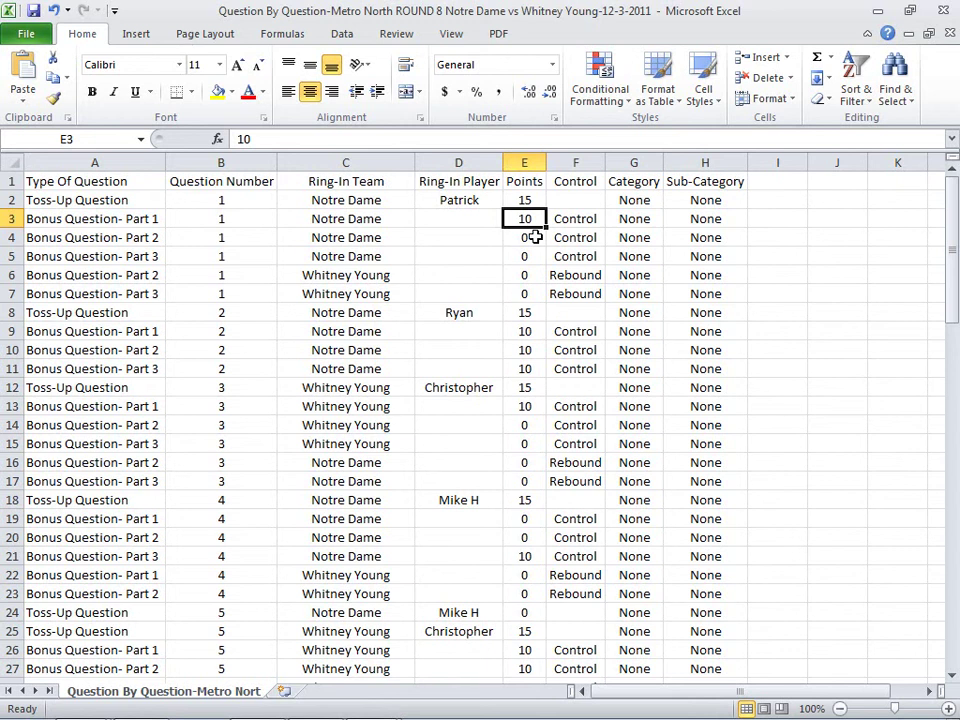
left_click(535, 237)
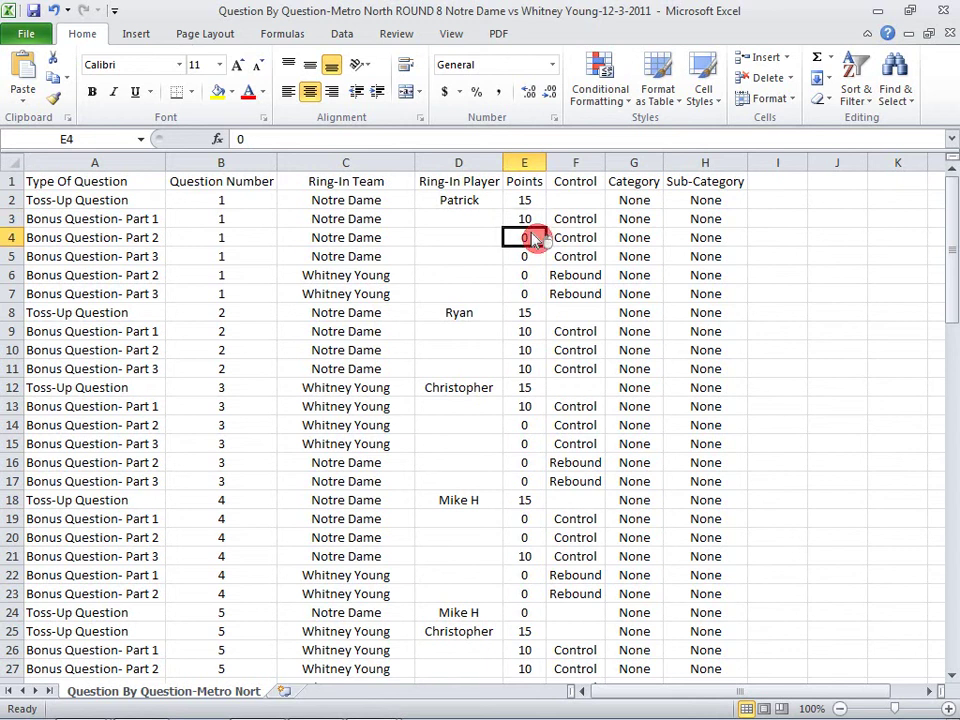
left_click(533, 255)
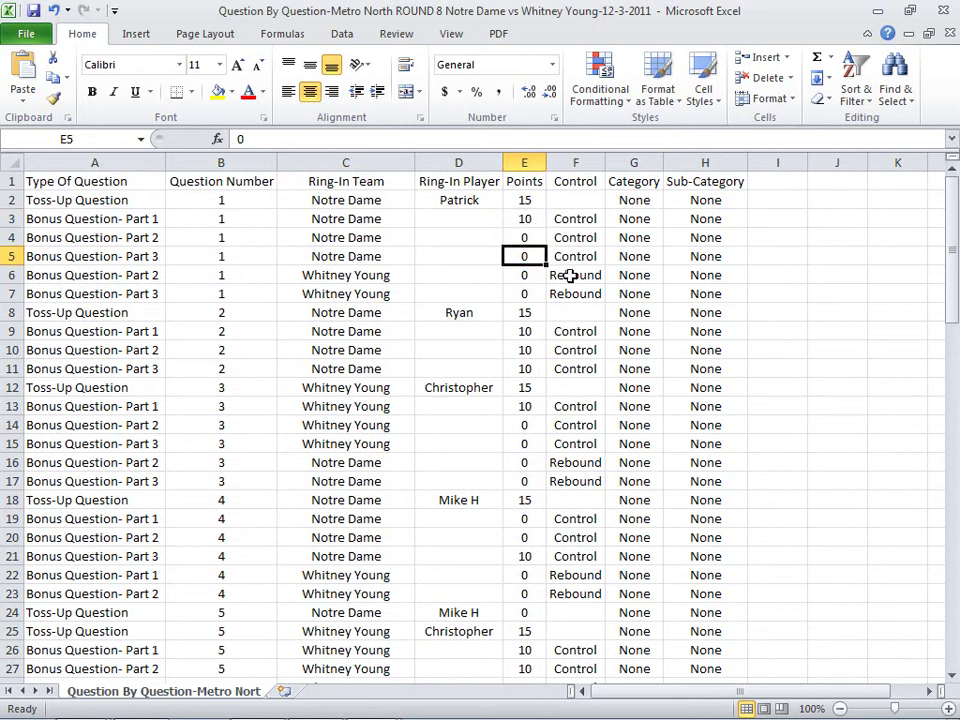
left_click_drag(569, 275, 569, 291)
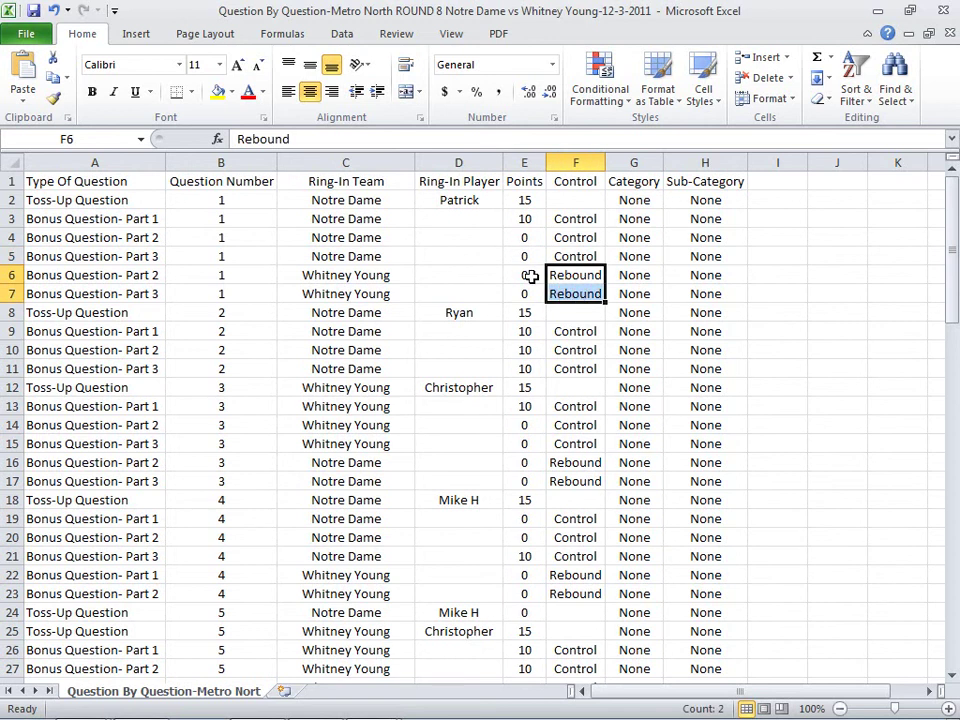
left_click(528, 293)
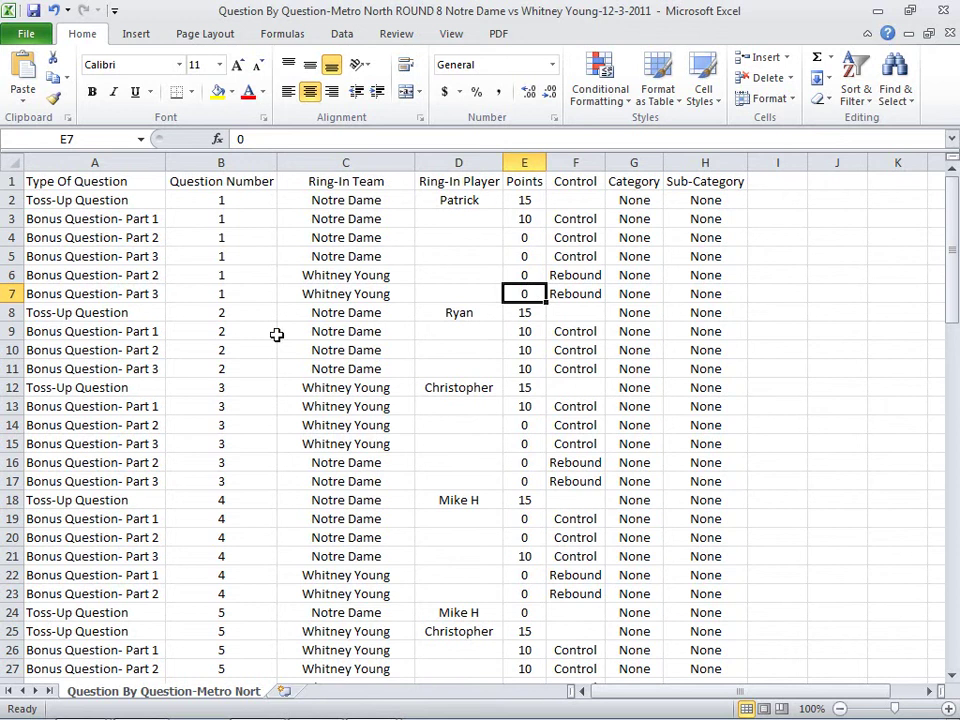
Examine question 2's toss-up details and bonus points, and the ring-in player and points of question 3's toss-up
left_click(133, 315)
key("Tab")
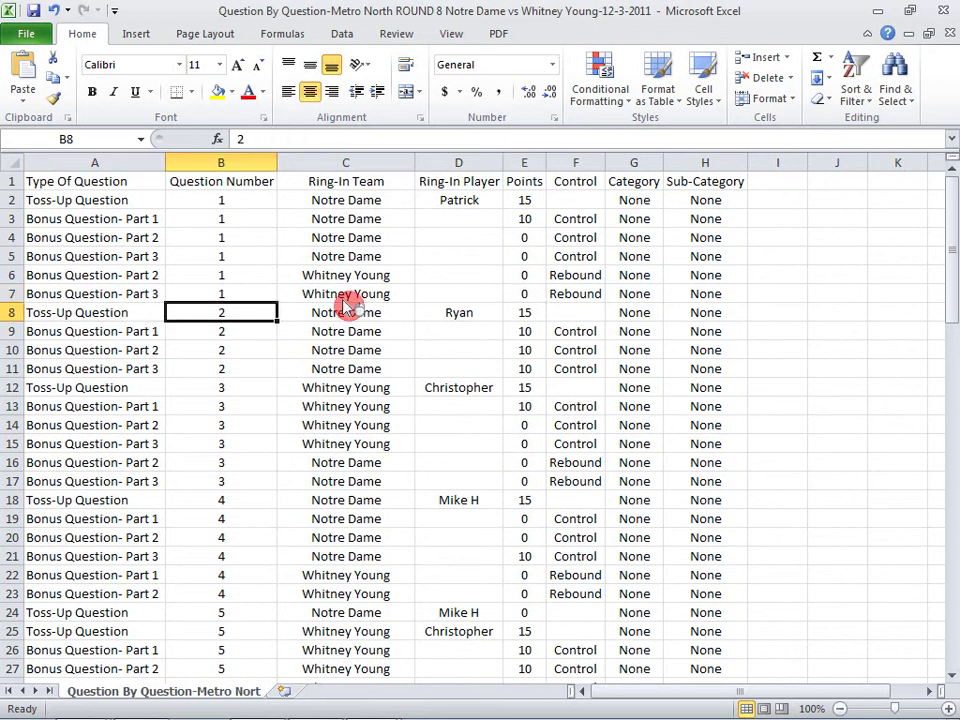
left_click(441, 311)
left_click(526, 312)
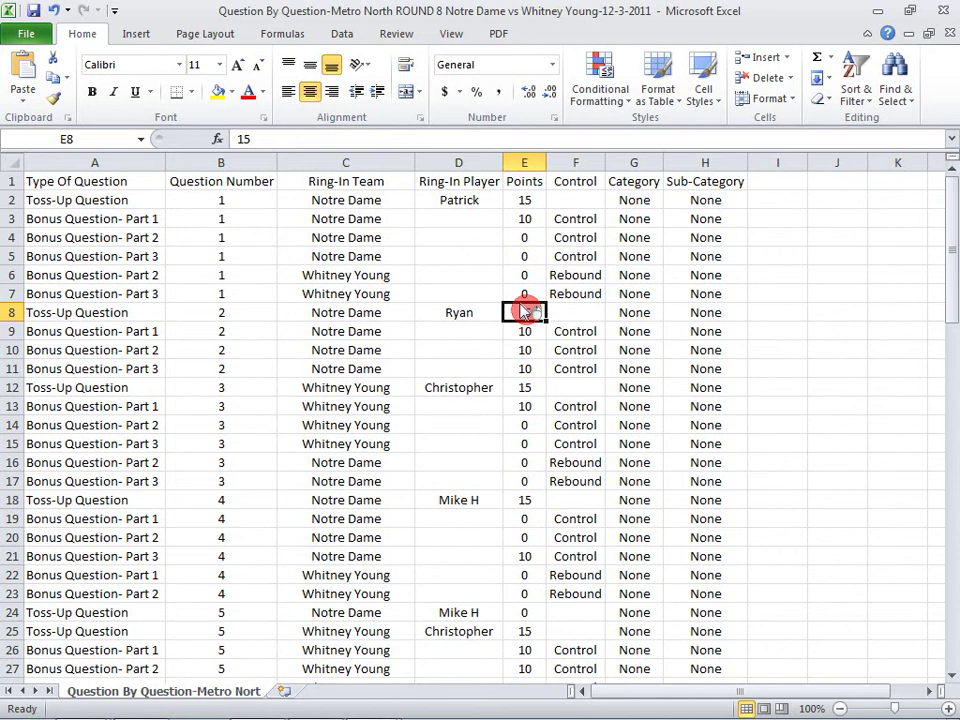
left_click(521, 330)
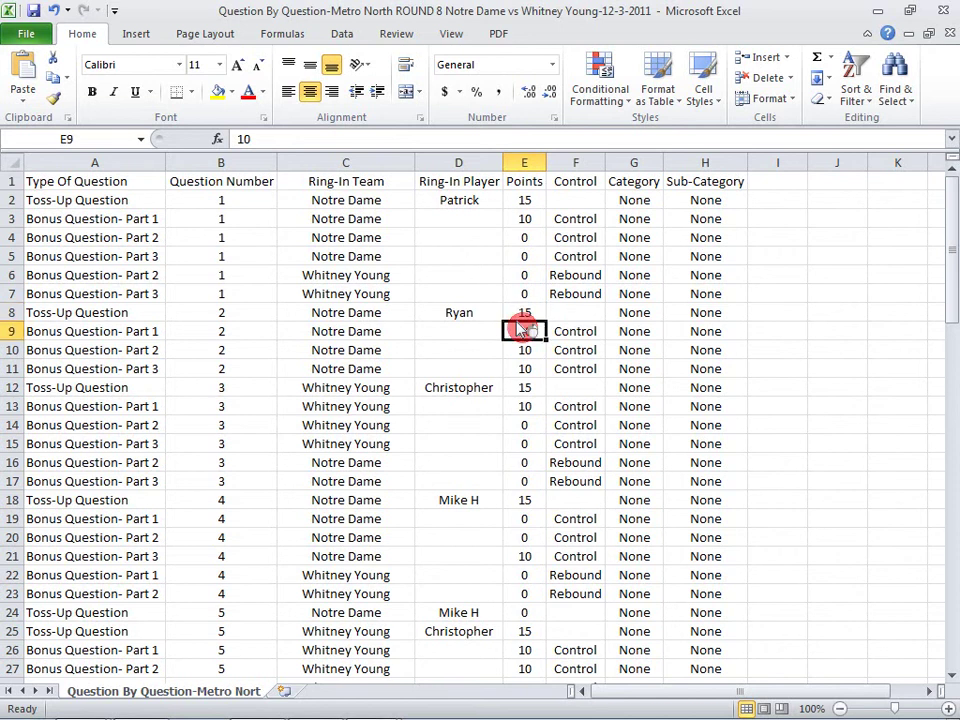
left_click_drag(521, 330, 524, 368)
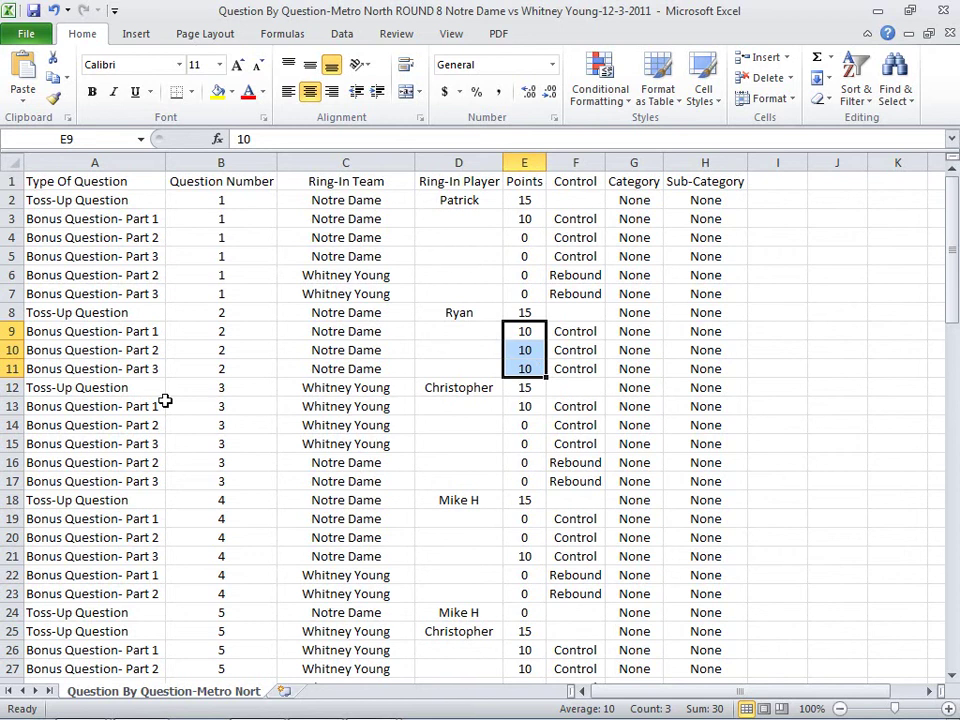
left_click(451, 391)
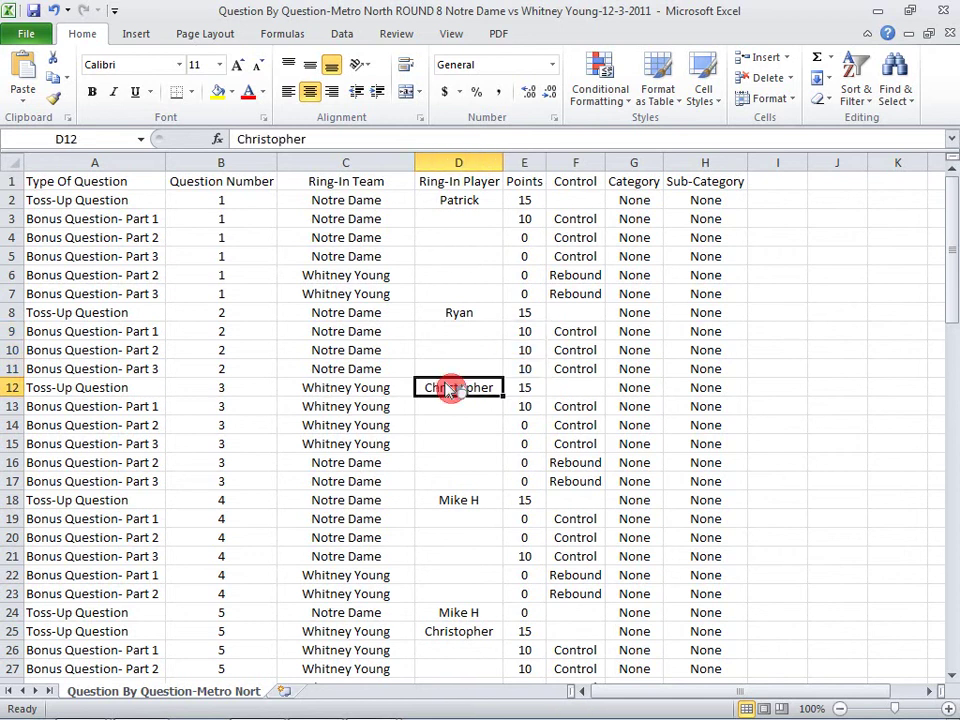
left_click(515, 390)
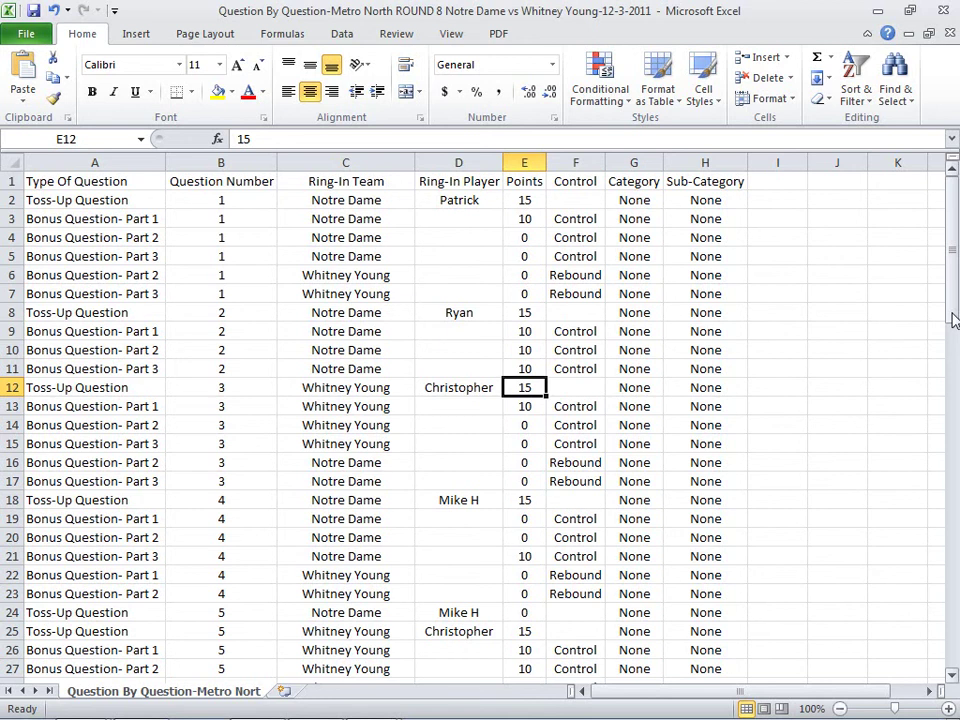
Examine both teams' Round 1 scores and the expired ring-in timer entry for question 5 in the following round
left_click_drag(953, 319, 953, 453)
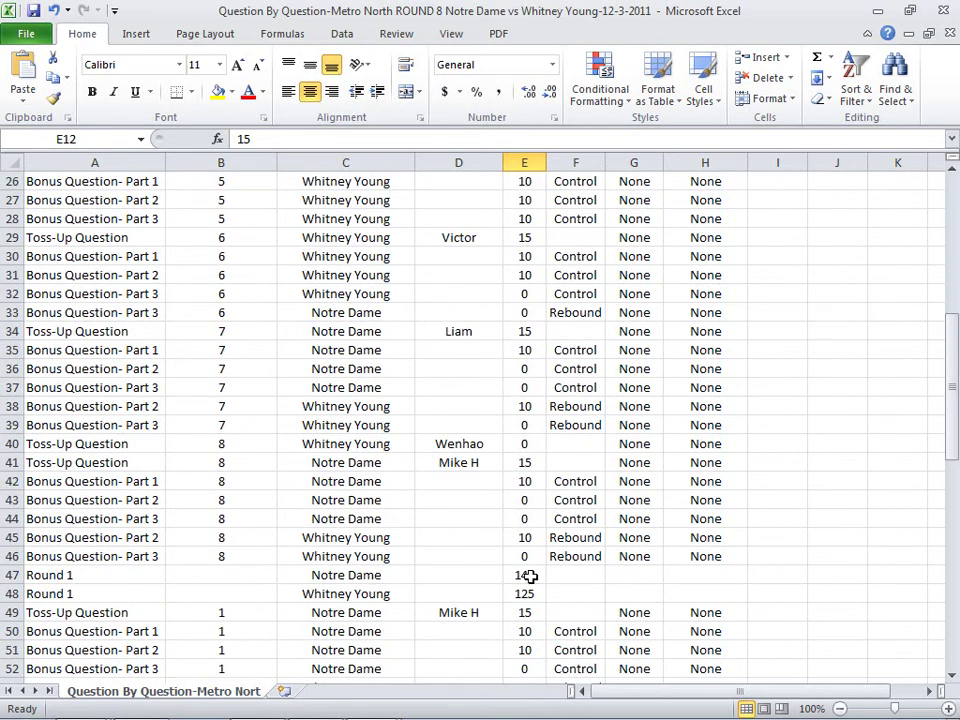
left_click_drag(530, 577, 528, 594)
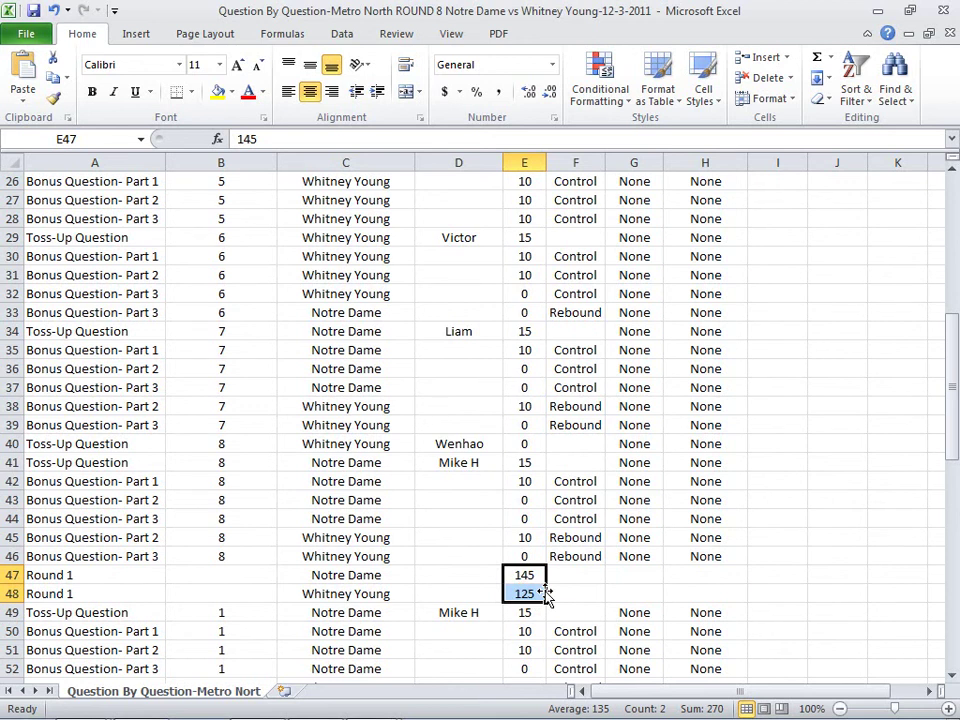
left_click_drag(949, 452, 938, 610)
left_click(400, 615)
left_click(404, 617)
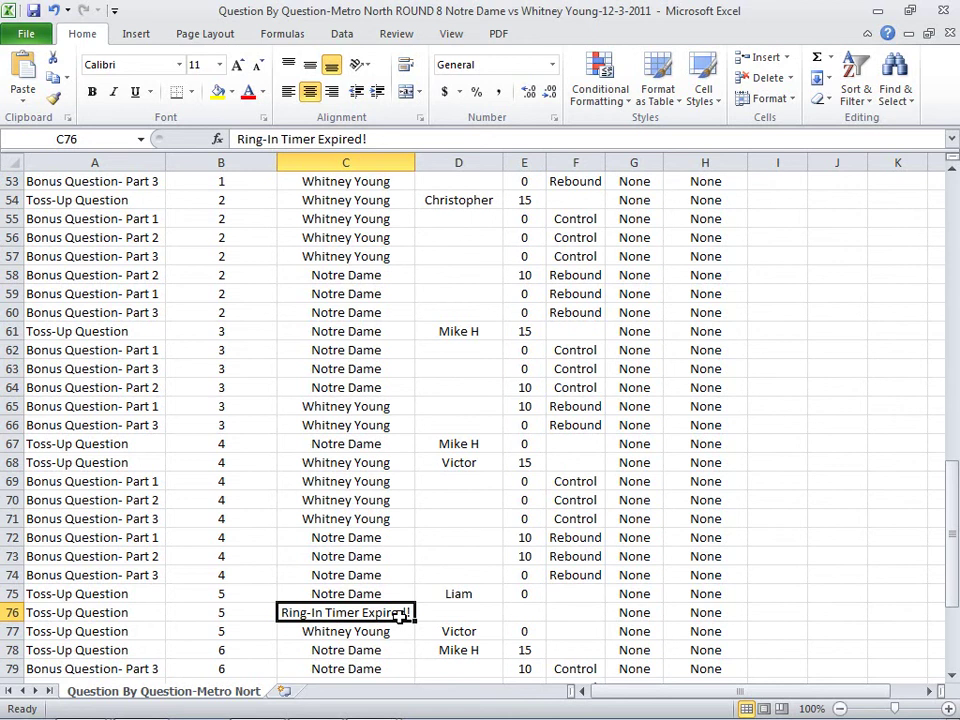
Check the category and sub-category of question 5's first toss-up entry, and switch to the Slam-In Setup Screen
left_click(633, 594)
left_click(682, 596)
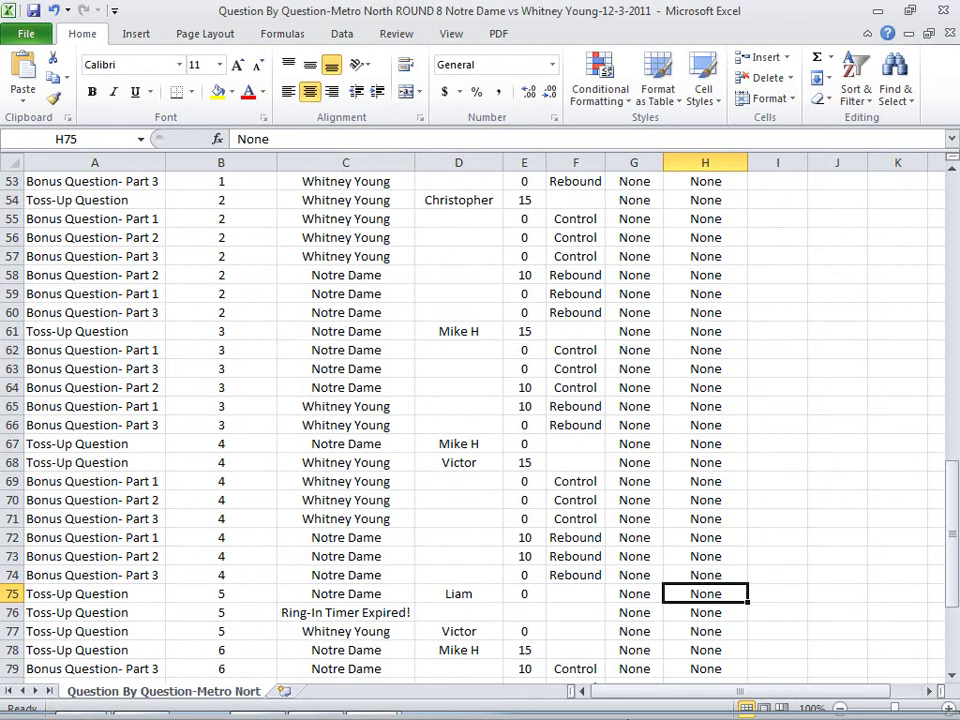
left_click(312, 711)
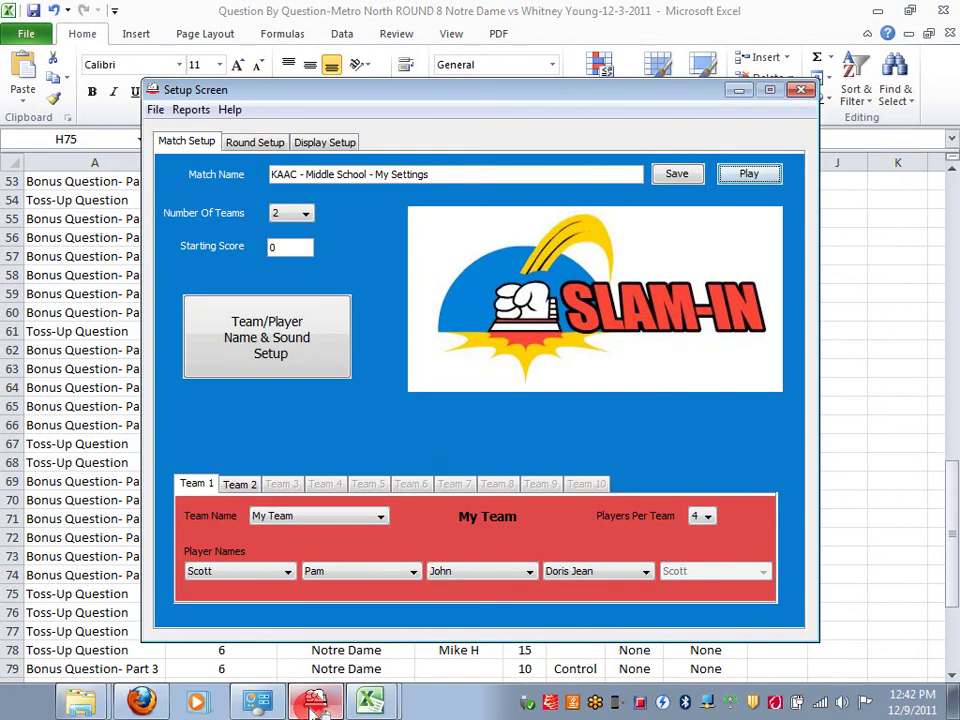